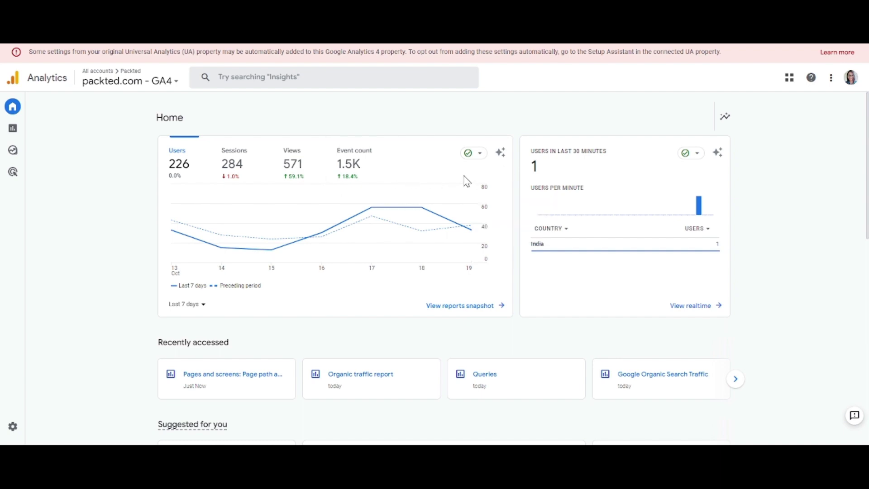
# Step: Open the Pages and screens report under Engagement and collapse the report navigation
pyautogui.click(6, 129)
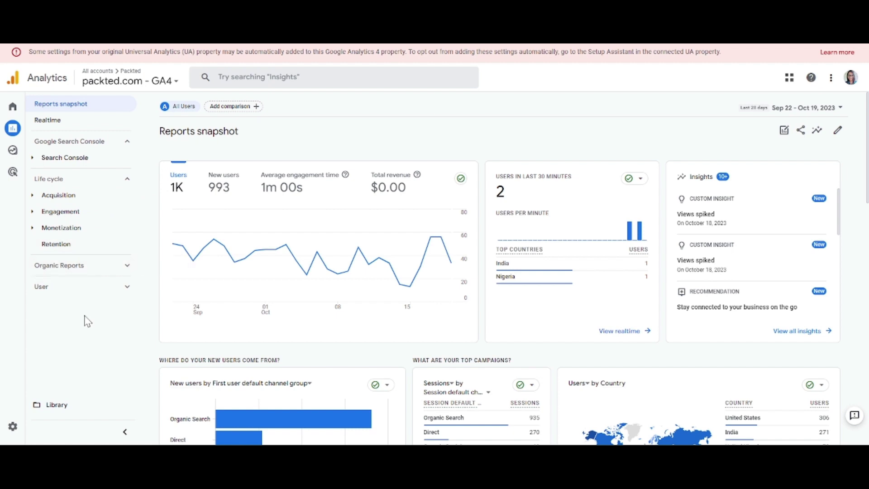
pyautogui.click(84, 217)
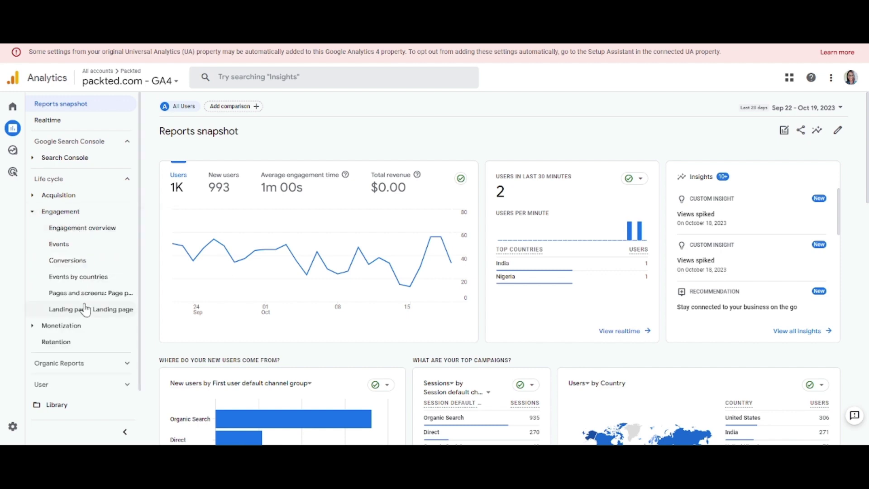
pyautogui.click(86, 298)
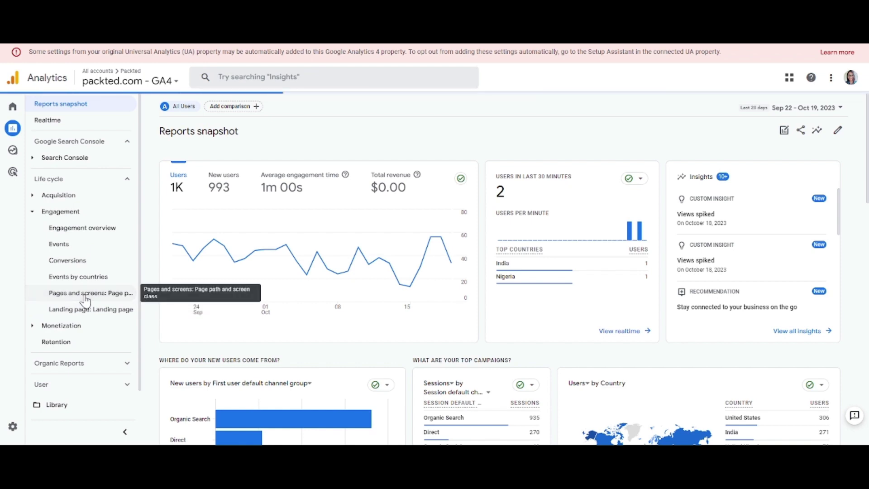
pyautogui.click(125, 434)
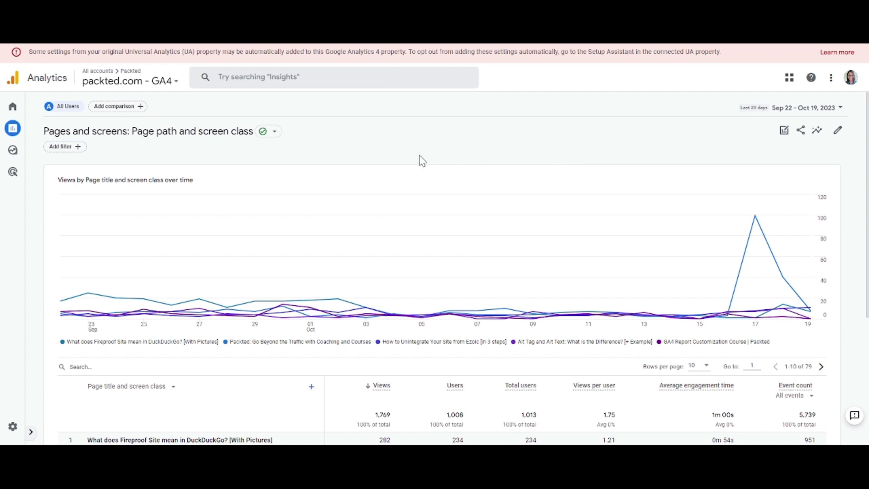
# Step: Turn on date comparison for the last 28 days against the preceding period and apply it to the report
pyautogui.click(785, 116)
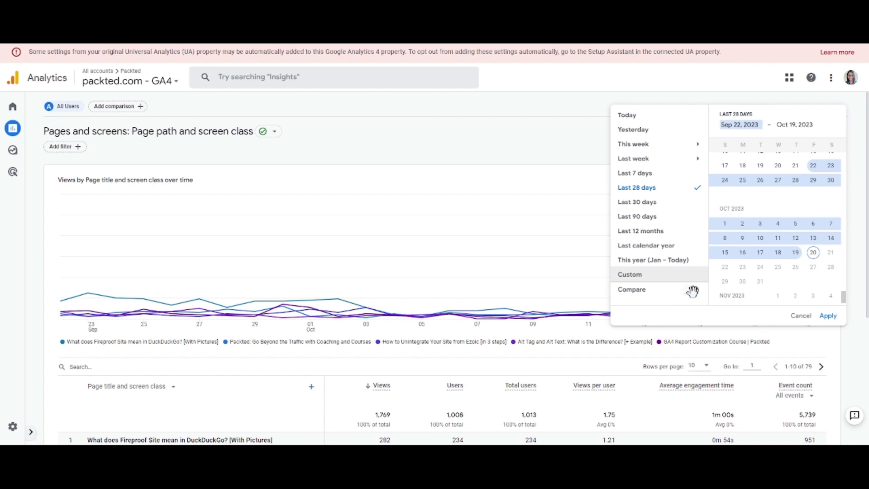
pyautogui.click(691, 290)
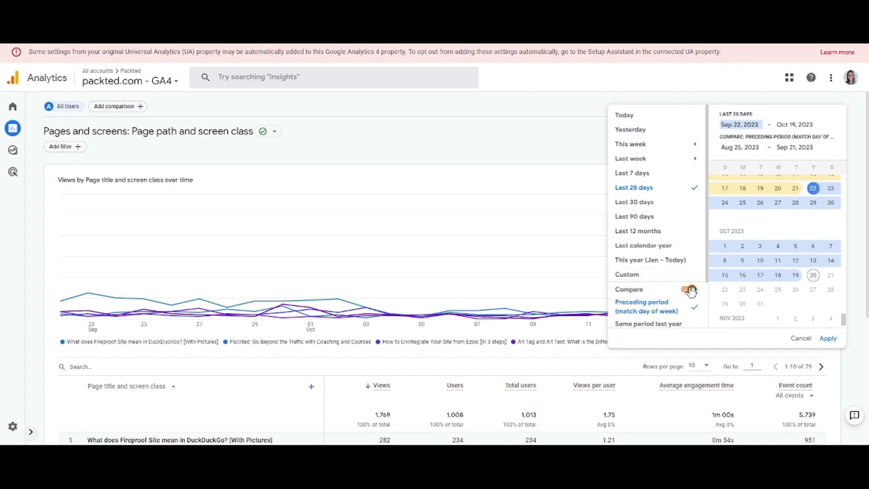
pyautogui.scroll(-2, 691, 292)
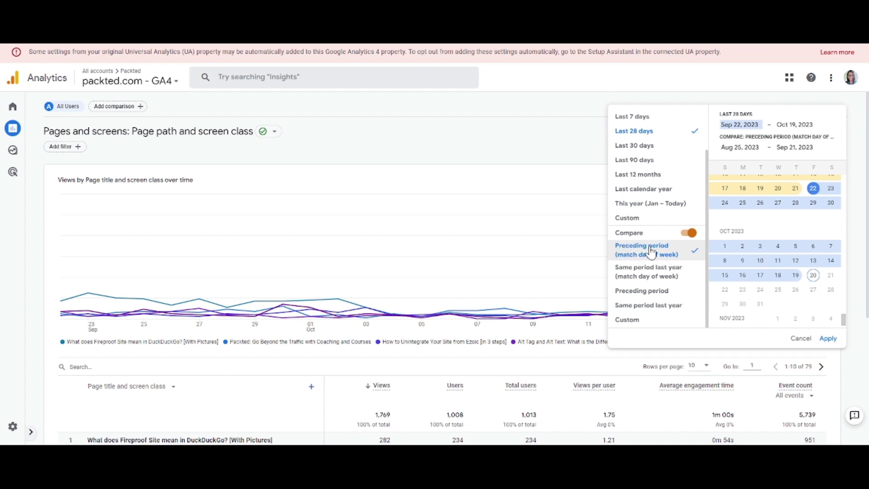
pyautogui.click(642, 294)
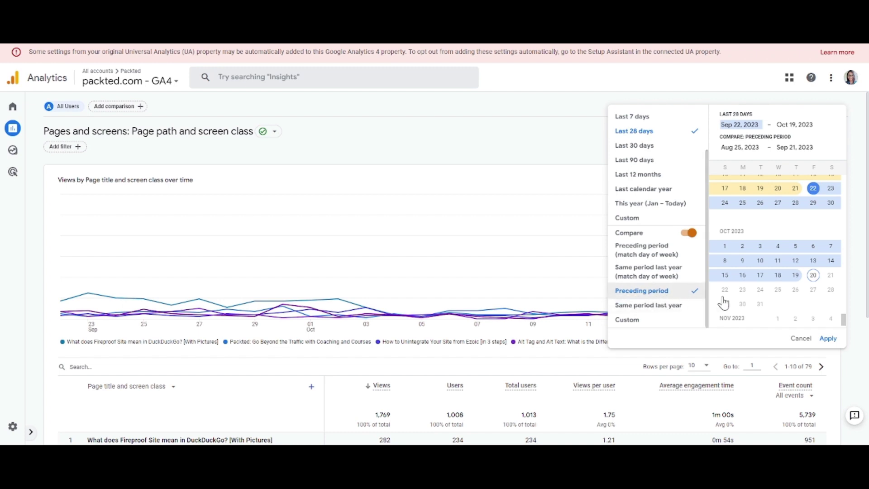
pyautogui.click(829, 340)
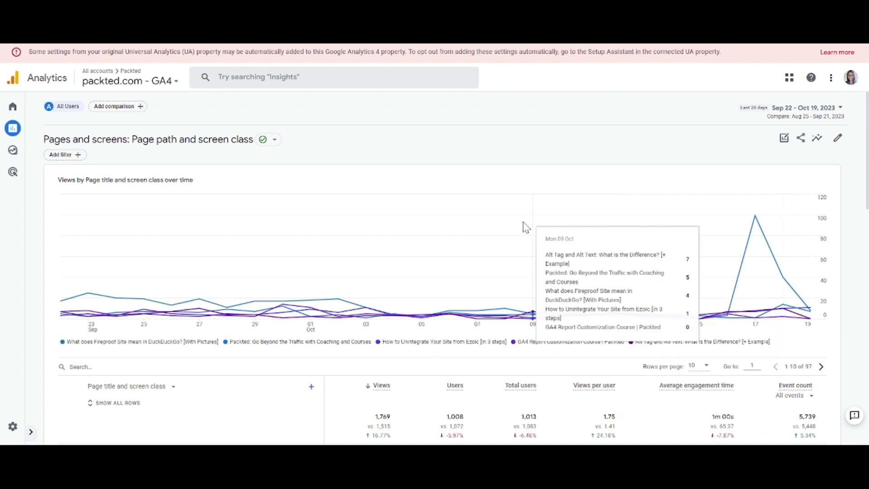
# Step: Examine the current-period, preceding-period and % change rows for each page in the report table
pyautogui.scroll(-5, 539, 226)
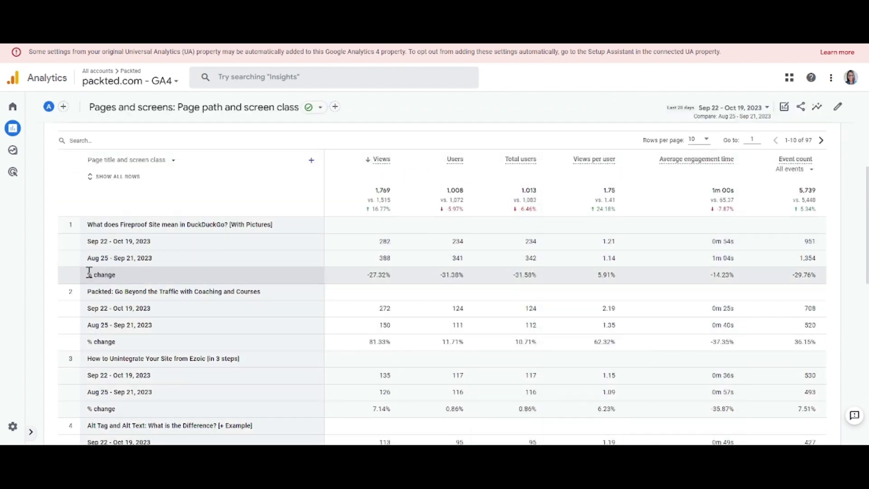
pyautogui.moveTo(89, 272); pyautogui.dragTo(147, 283)
pyautogui.moveTo(354, 276); pyautogui.dragTo(580, 278)
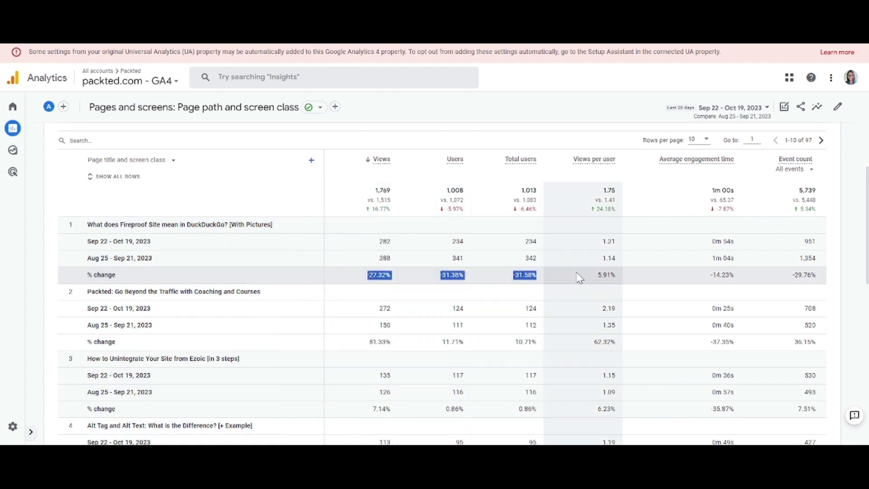
pyautogui.click(579, 278)
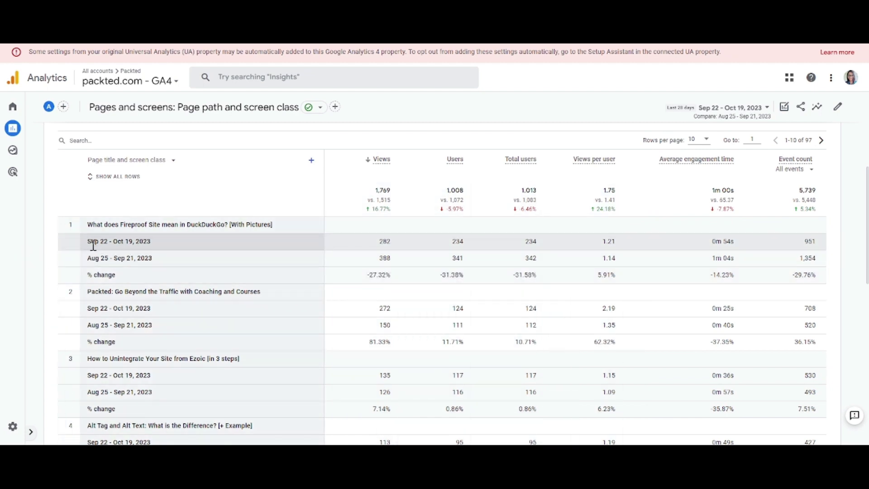
pyautogui.moveTo(88, 243); pyautogui.dragTo(210, 254)
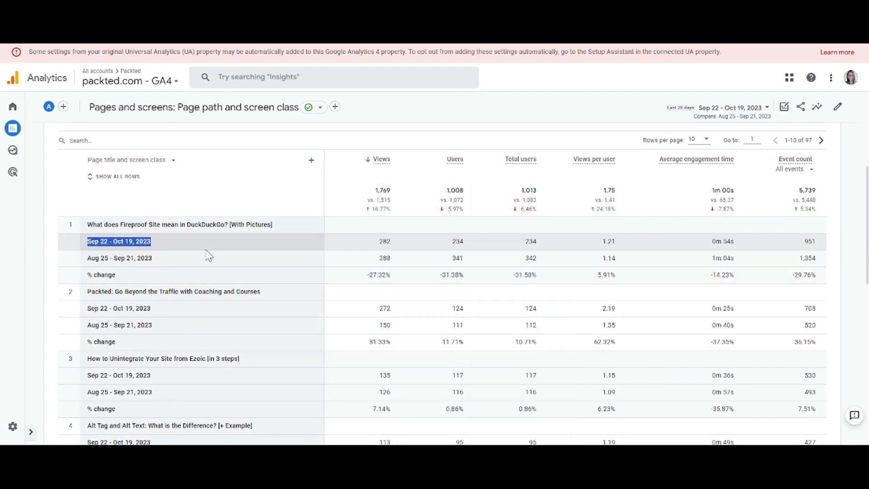
pyautogui.click(97, 260)
pyautogui.scroll(-10, 190, 337)
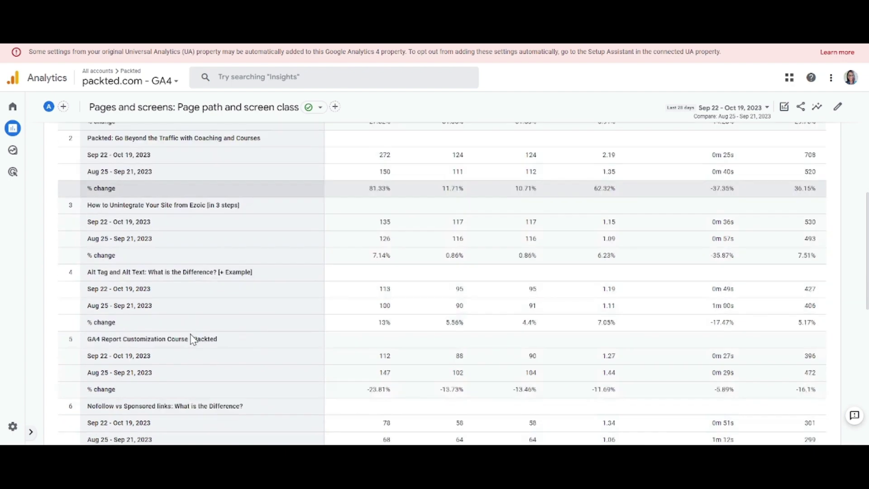
pyautogui.scroll(-3, 225, 363)
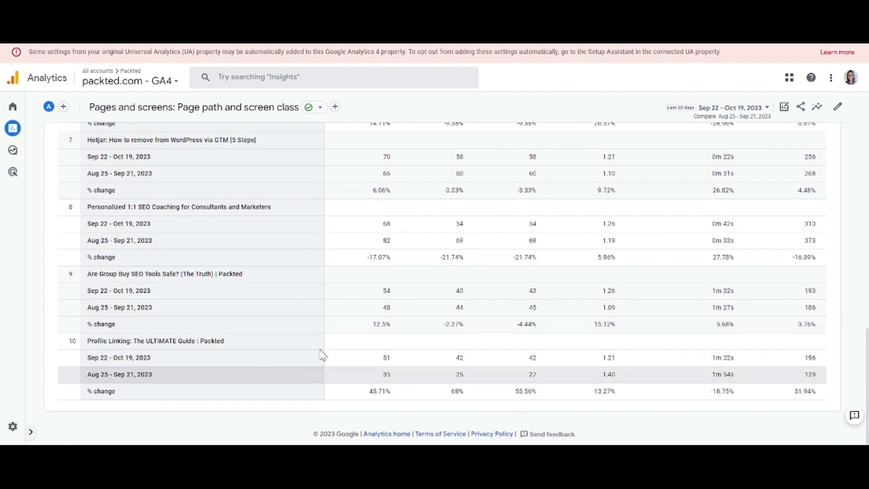
pyautogui.scroll(10, 320, 355)
pyautogui.scroll(1, 339, 335)
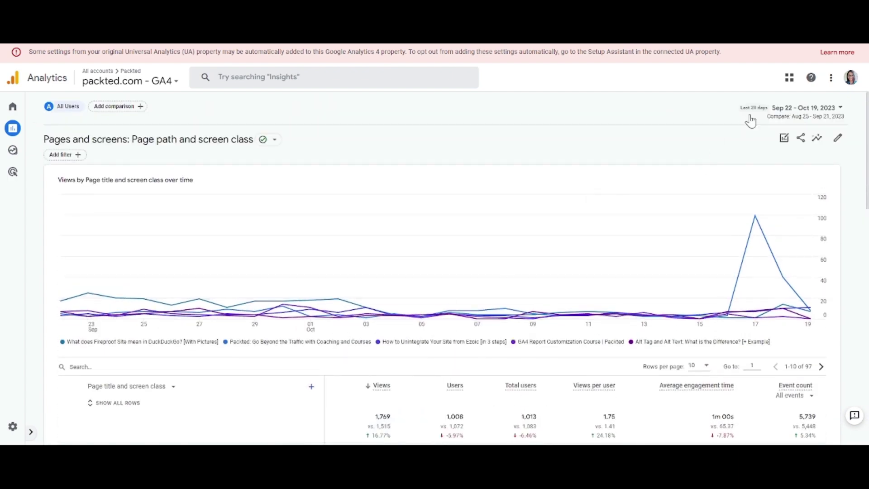
# Step: Change the comparison to Same period last year, apply it, and review the first page's views and views-per-user change
pyautogui.click(776, 119)
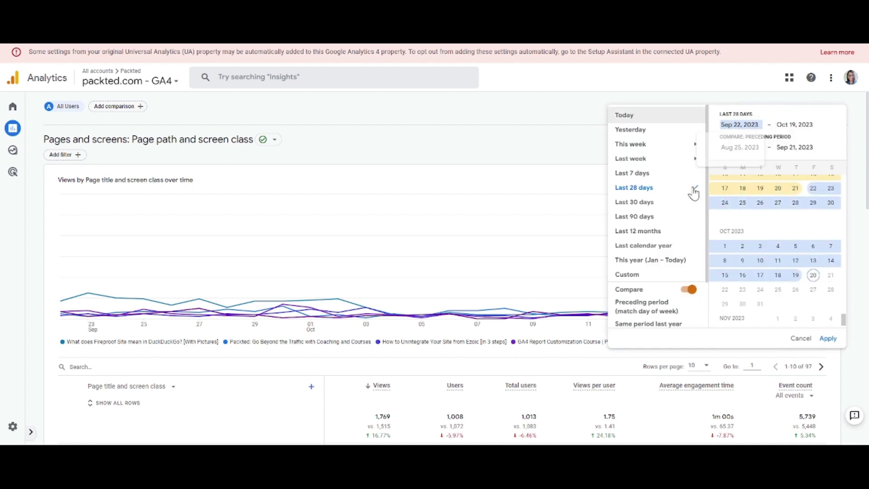
pyautogui.scroll(-2, 642, 290)
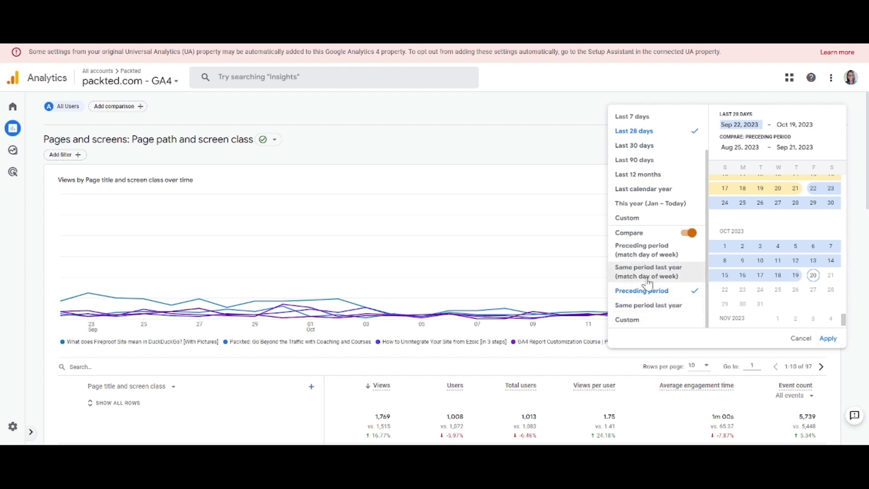
pyautogui.click(672, 311)
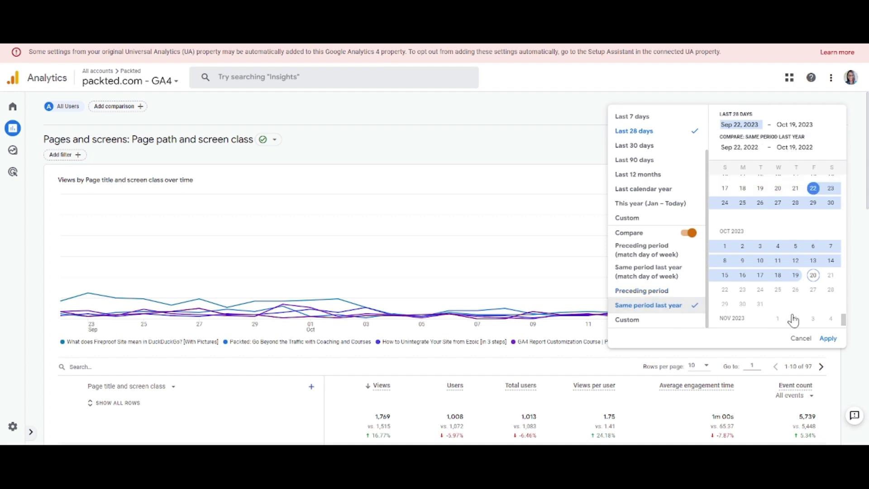
pyautogui.click(829, 338)
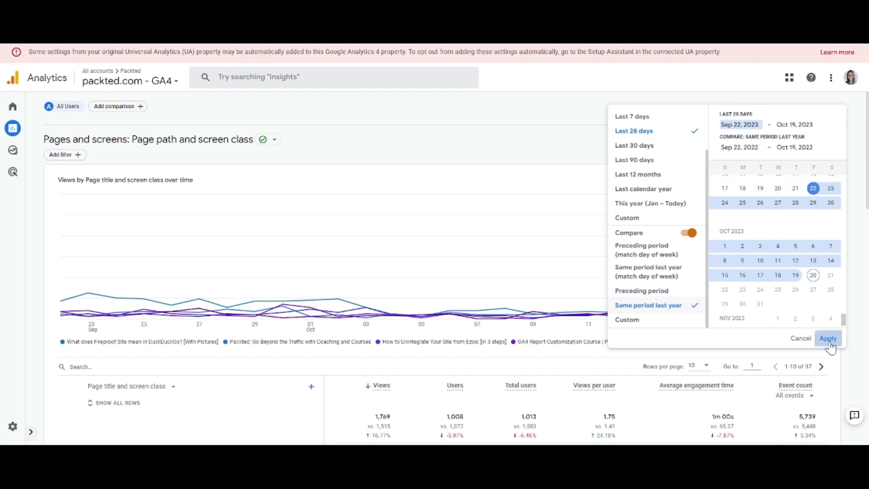
pyautogui.scroll(-5, 647, 291)
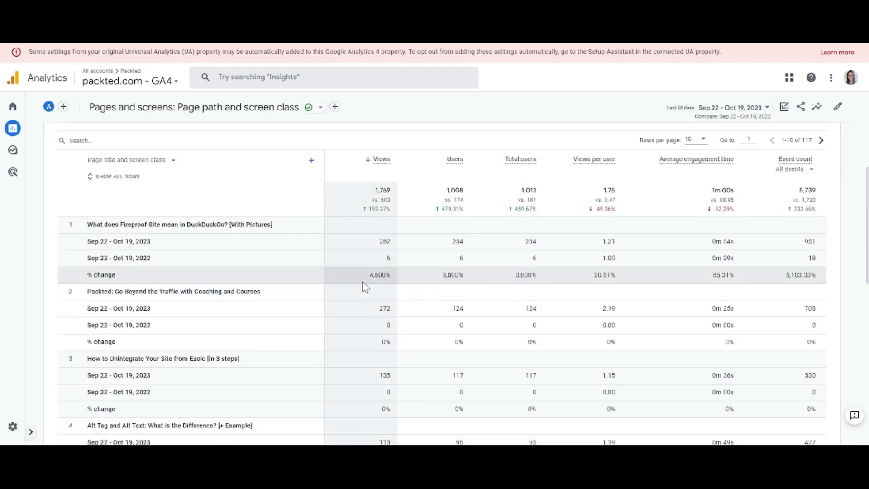
pyautogui.moveTo(382, 241); pyautogui.dragTo(400, 246)
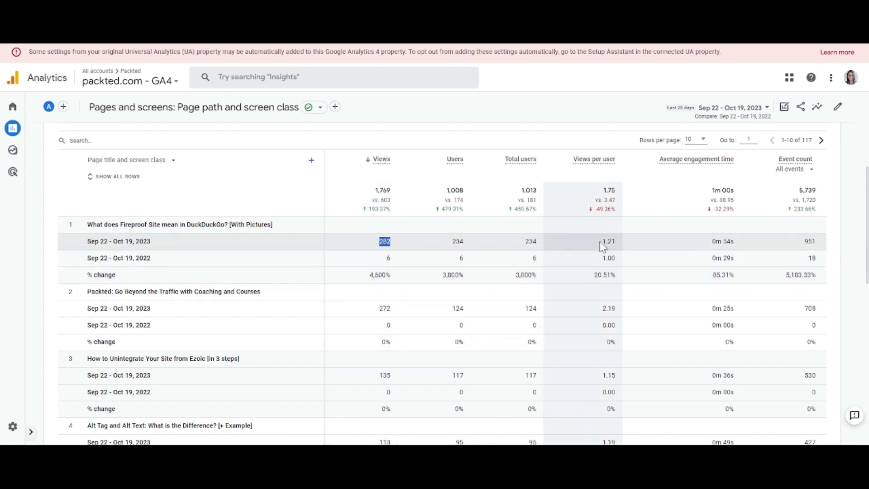
pyautogui.doubleClick(604, 275)
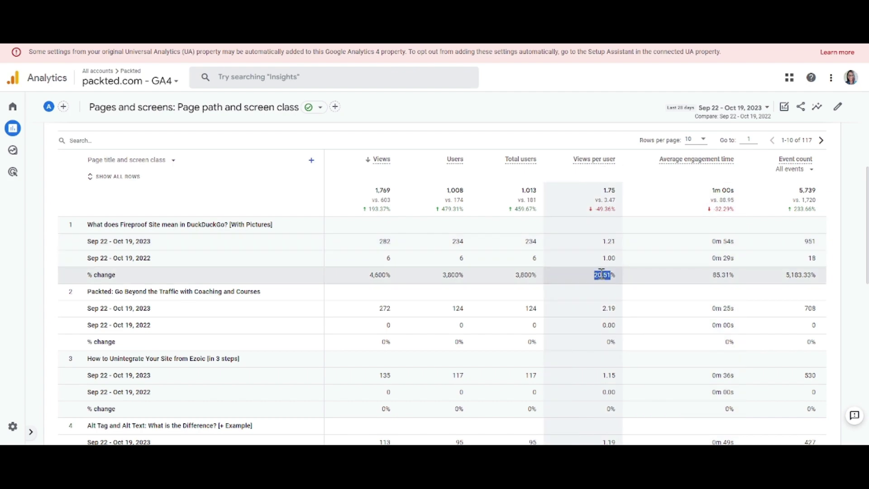
# Step: Switch the comparison to Custom and set the main date range to Aug 7 – Aug 13, 2023
pyautogui.scroll(5, 601, 275)
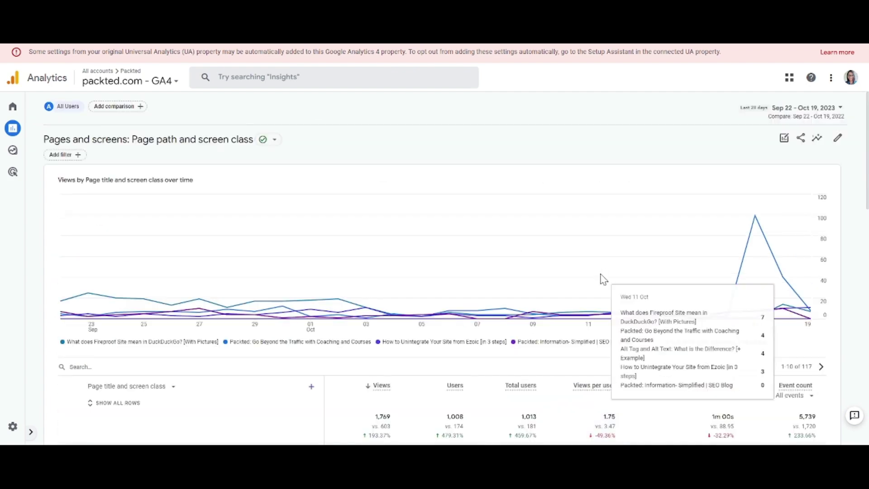
pyautogui.click(777, 118)
pyautogui.scroll(-2, 640, 300)
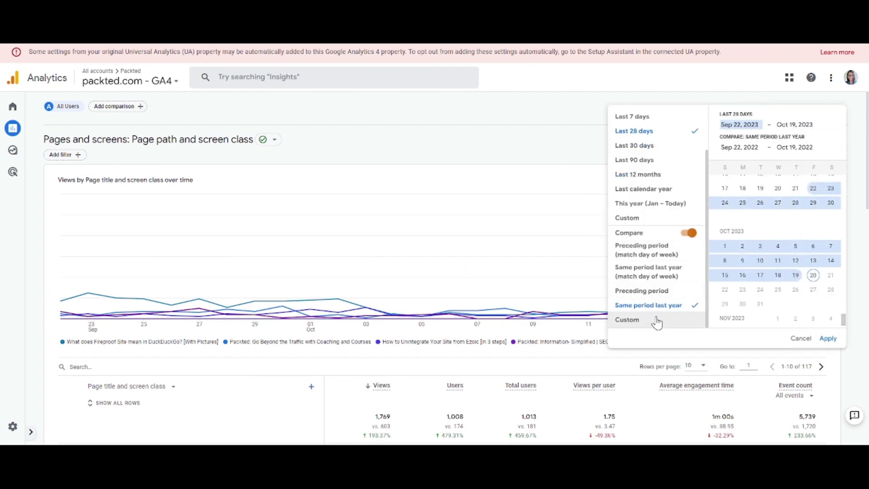
pyautogui.click(646, 322)
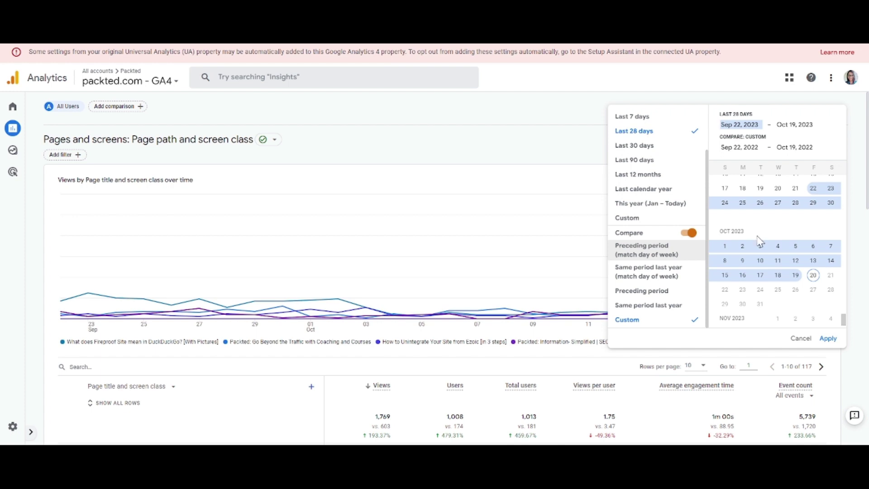
pyautogui.scroll(5, 762, 248)
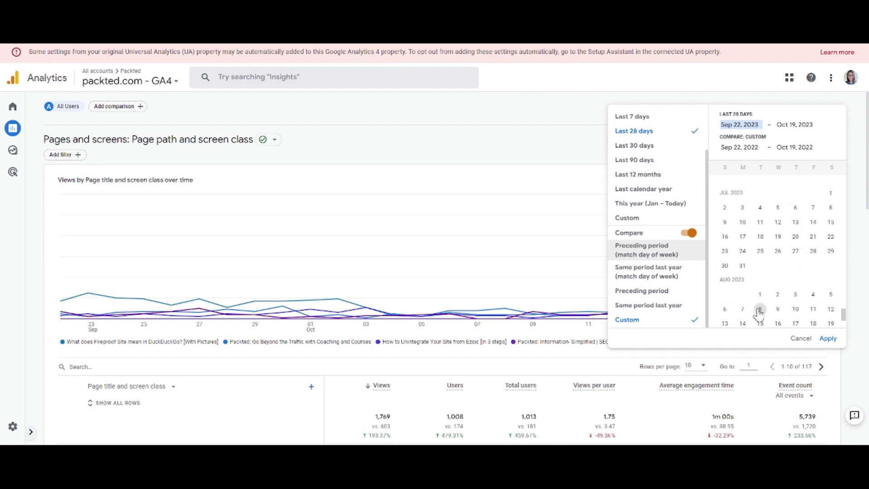
pyautogui.click(742, 311)
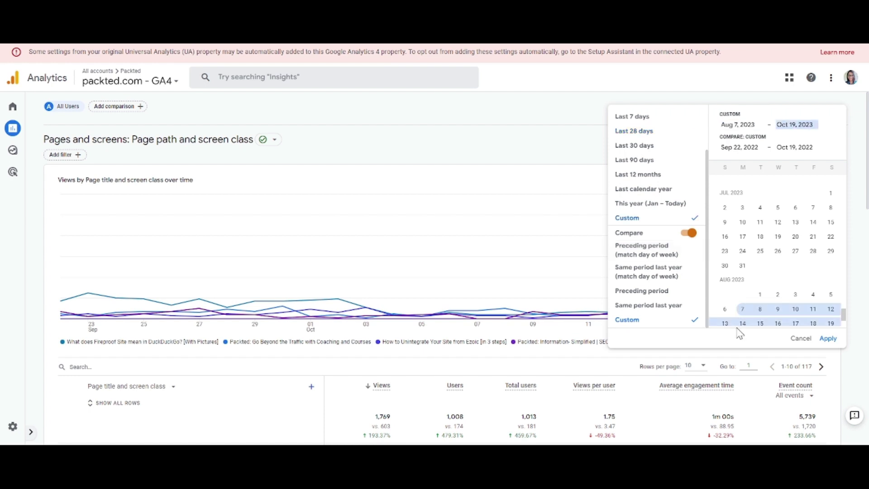
pyautogui.click(726, 324)
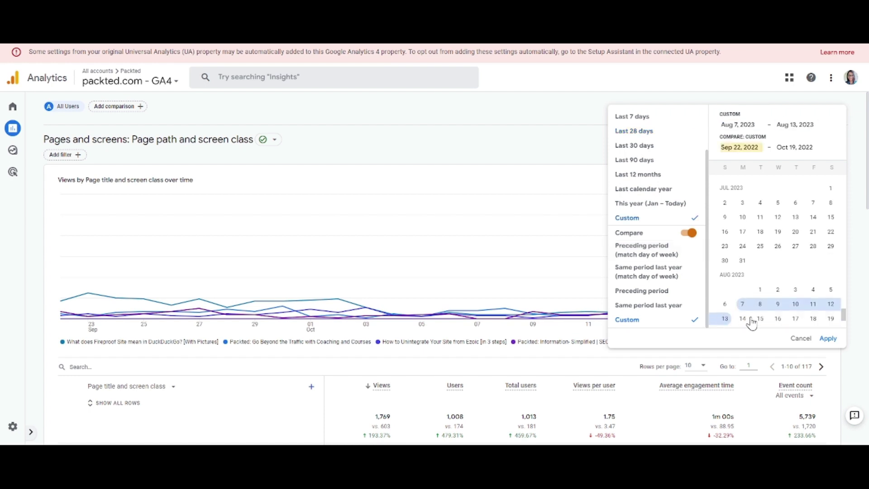
# Step: Set the comparison range to Aug 21 – Aug 27, 2023, apply it, and review the compared page rows
pyautogui.scroll(-2, 847, 317)
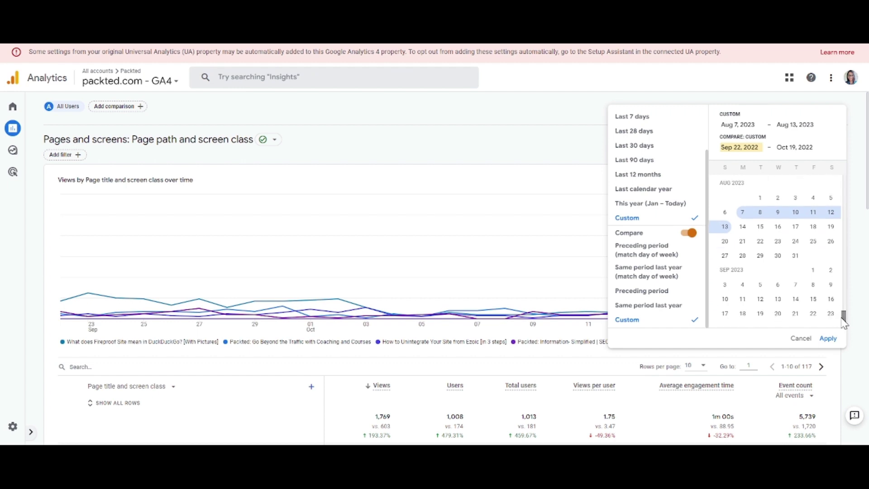
pyautogui.click(742, 241)
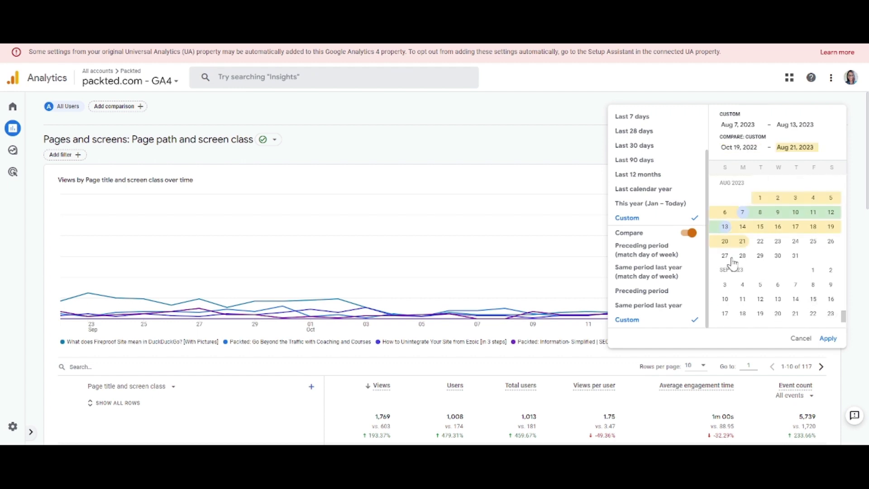
pyautogui.click(730, 258)
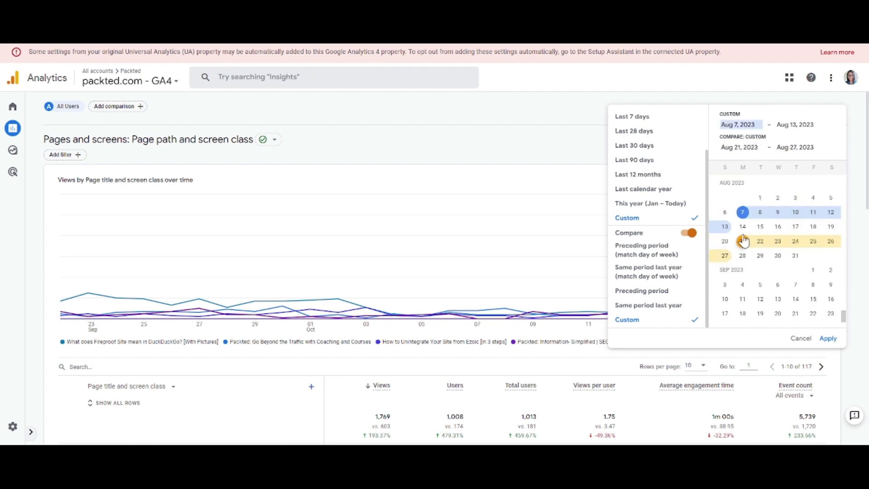
pyautogui.click(828, 339)
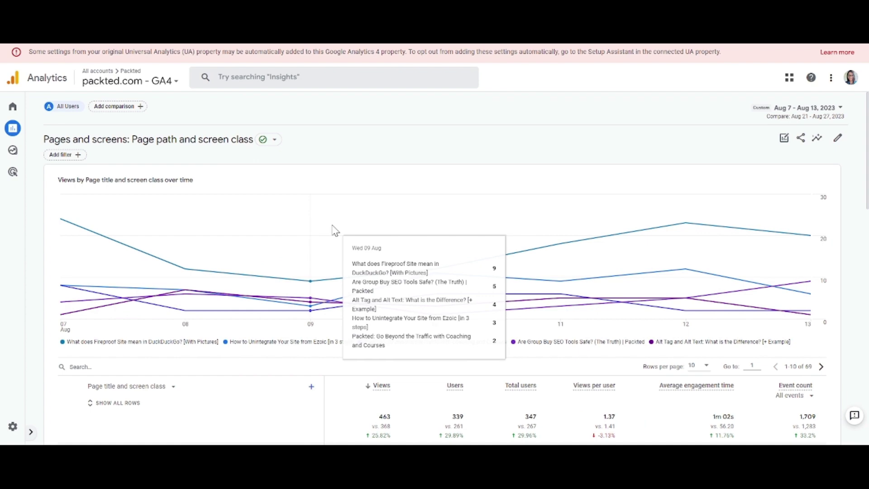
pyautogui.scroll(-5, 334, 255)
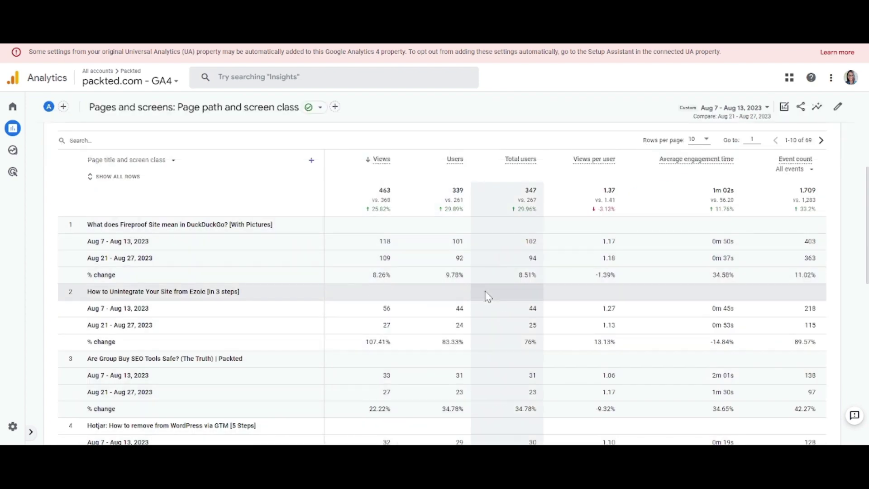
pyautogui.scroll(5, 769, 195)
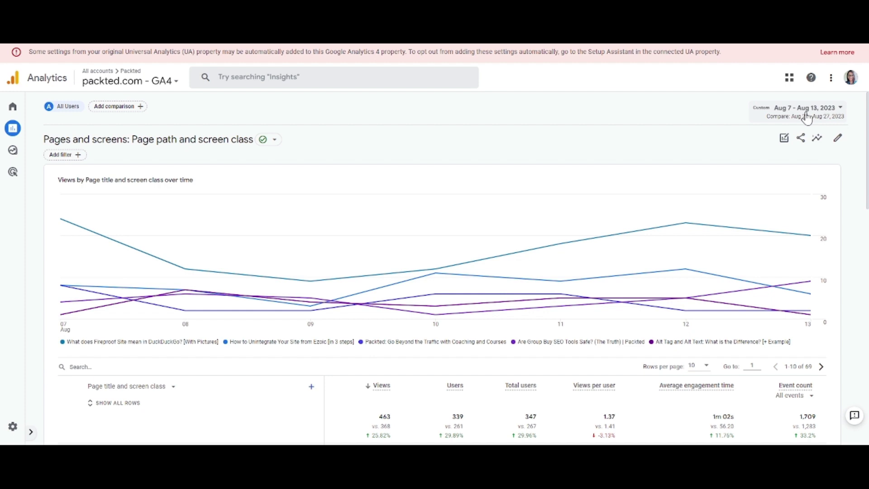
# Step: Turn off the date comparison and return the report to the last 28 days, Sep 22 – Oct 19, 2023
pyautogui.click(843, 117)
pyautogui.click(690, 290)
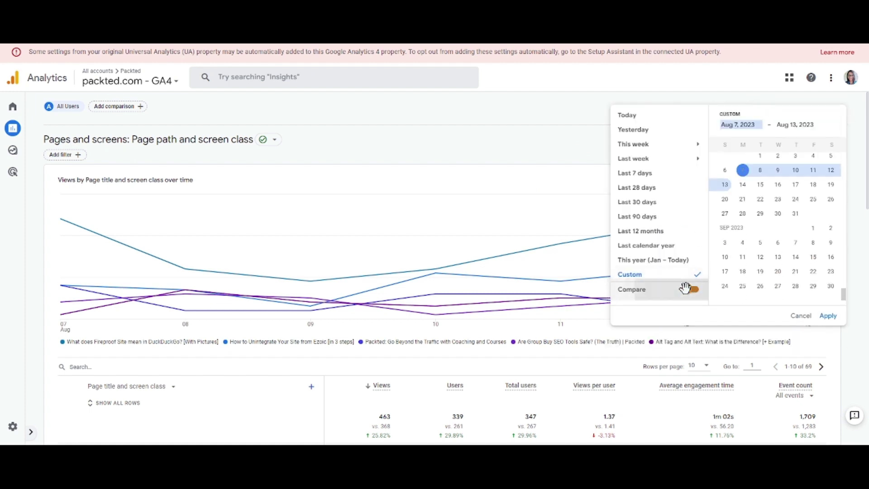
pyautogui.click(828, 316)
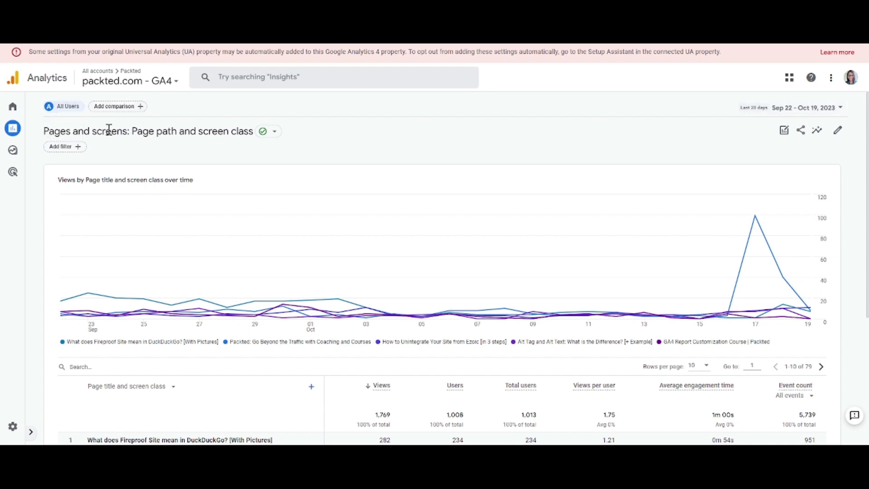
# Step: Edit the All Users comparison and set its condition's dimension to Session source
pyautogui.click(67, 108)
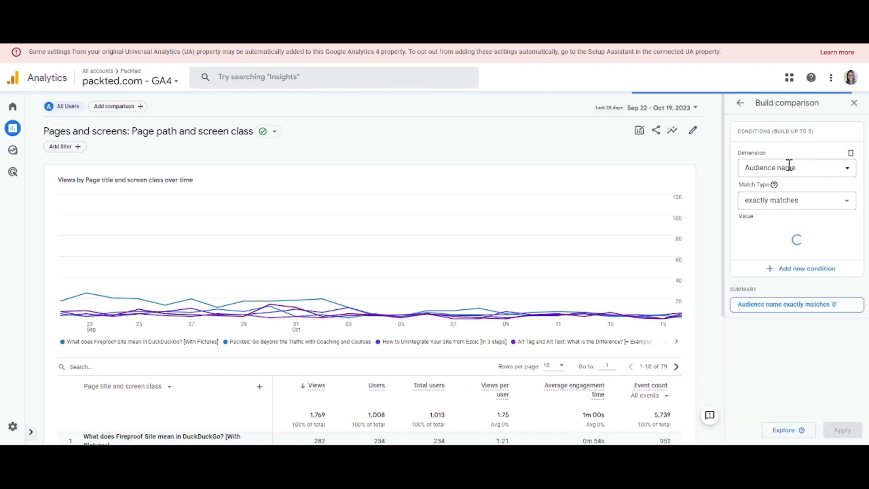
pyautogui.click(795, 167)
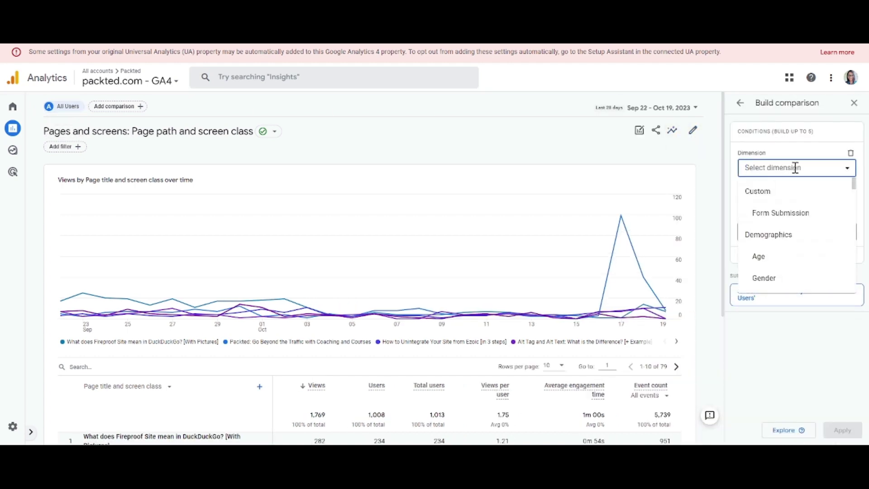
pyautogui.write('session')
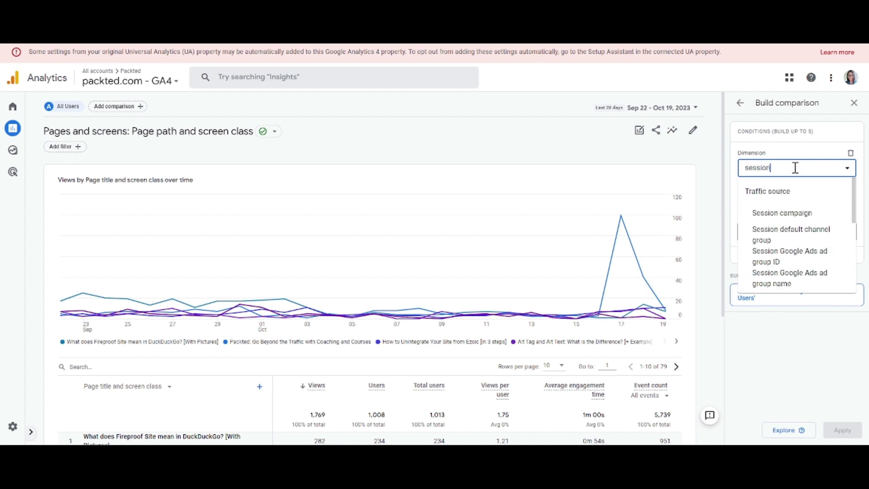
pyautogui.write(' sou')
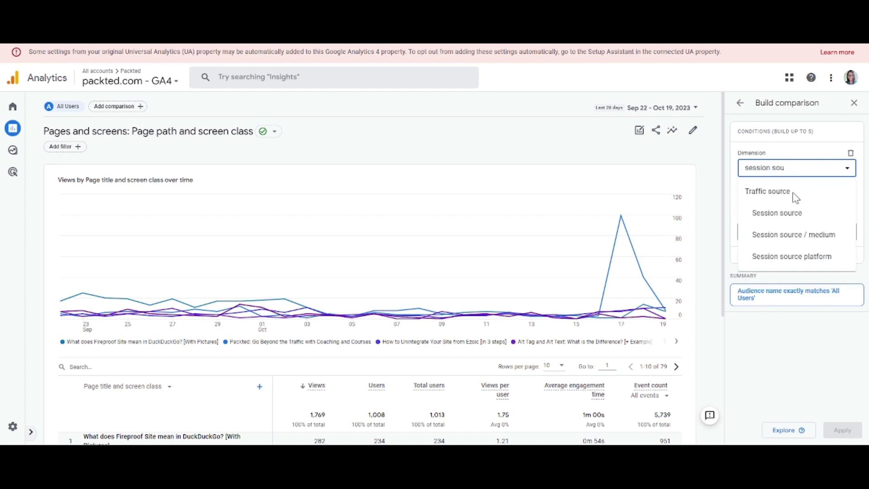
pyautogui.click(790, 210)
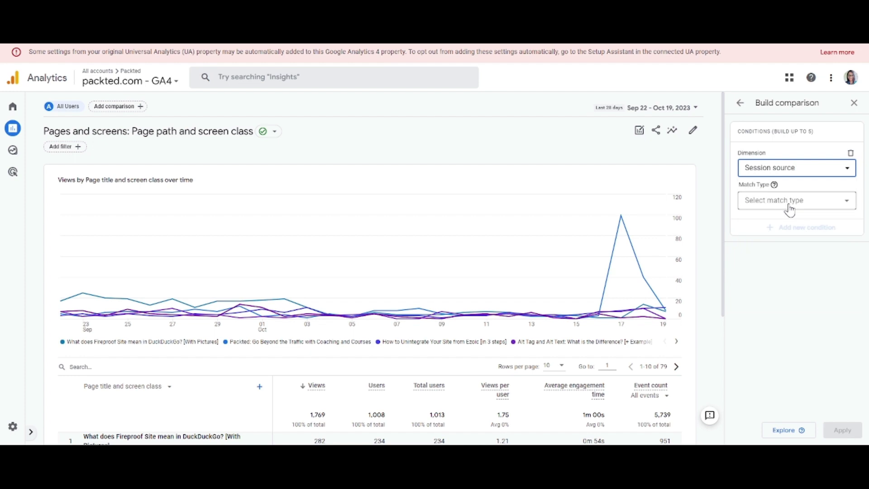
# Step: Set the Session source condition to exactly matches google and apply the comparison
pyautogui.click(792, 207)
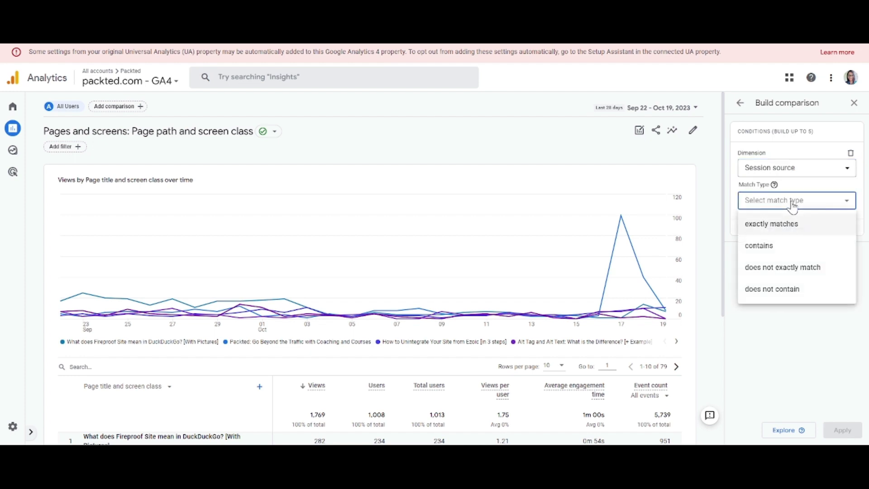
pyautogui.click(785, 225)
pyautogui.click(785, 236)
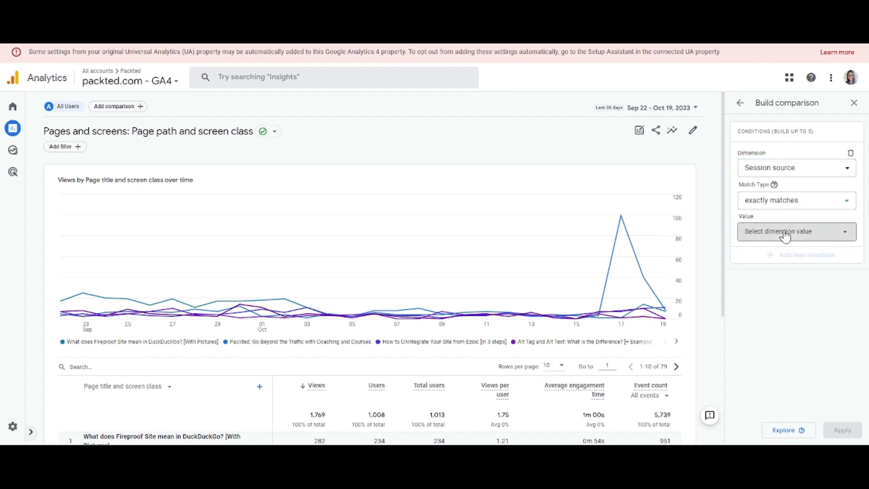
pyautogui.click(767, 282)
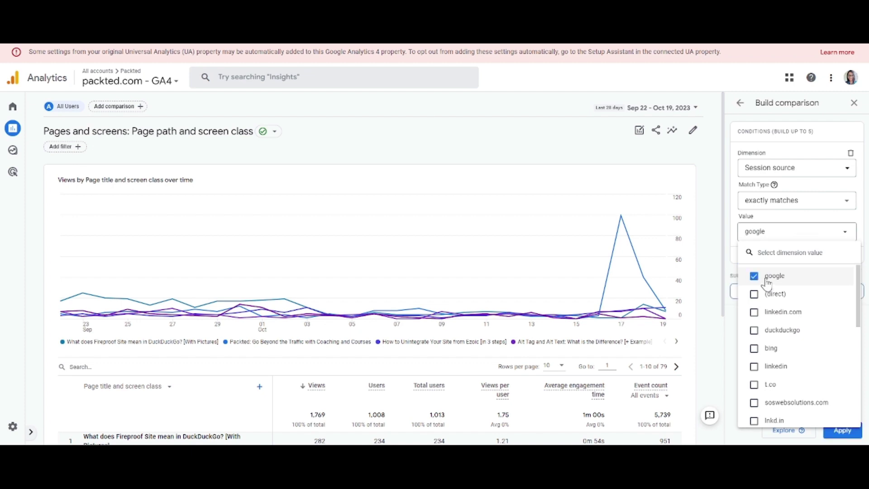
pyautogui.click(732, 349)
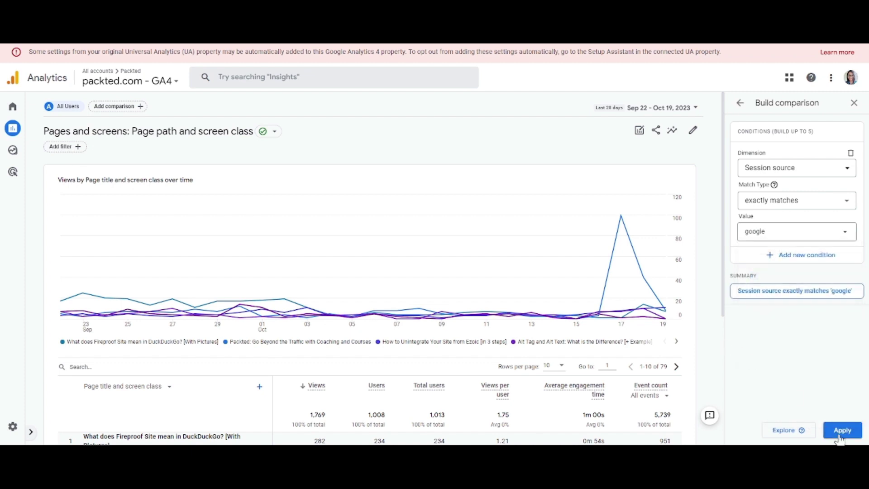
pyautogui.click(843, 432)
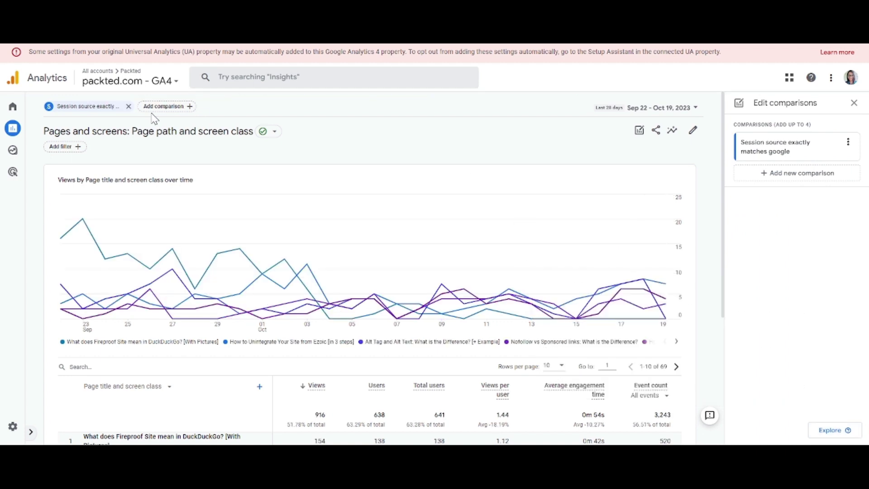
# Step: Start a second comparison alongside the google one, using Session source as its dimension
pyautogui.click(167, 106)
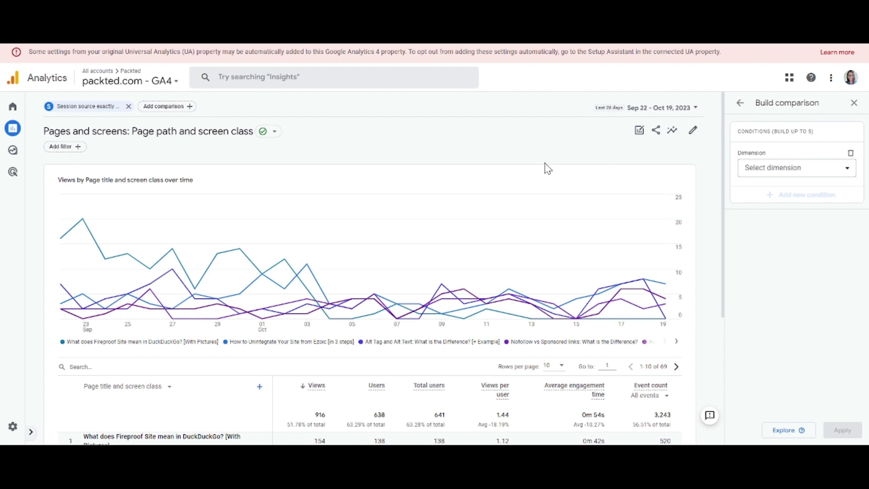
pyautogui.click(774, 171)
pyautogui.write('s')
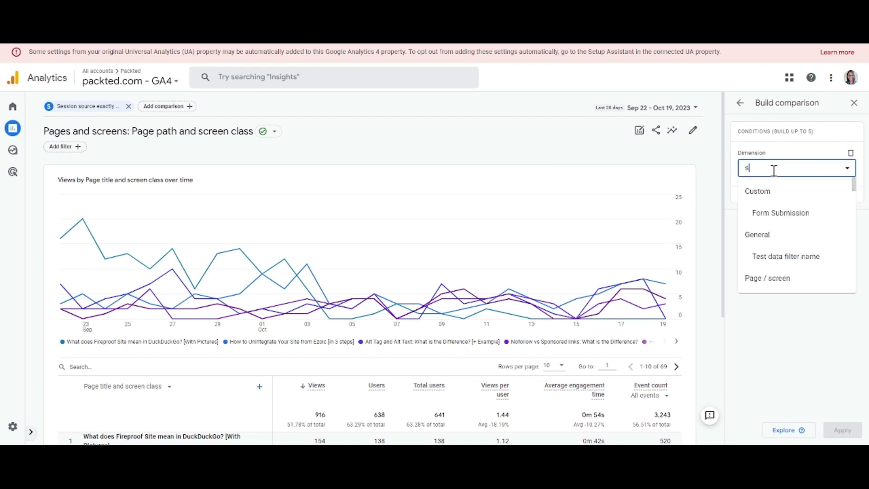
pyautogui.write('ession source')
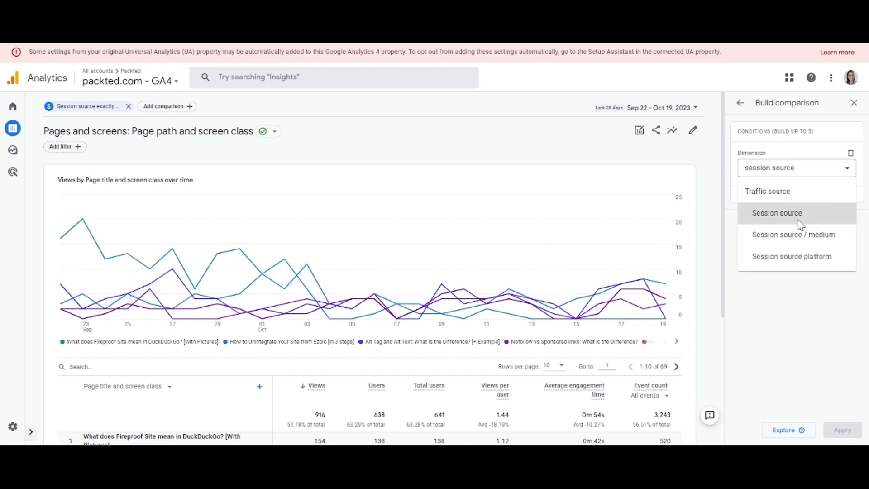
pyautogui.click(790, 216)
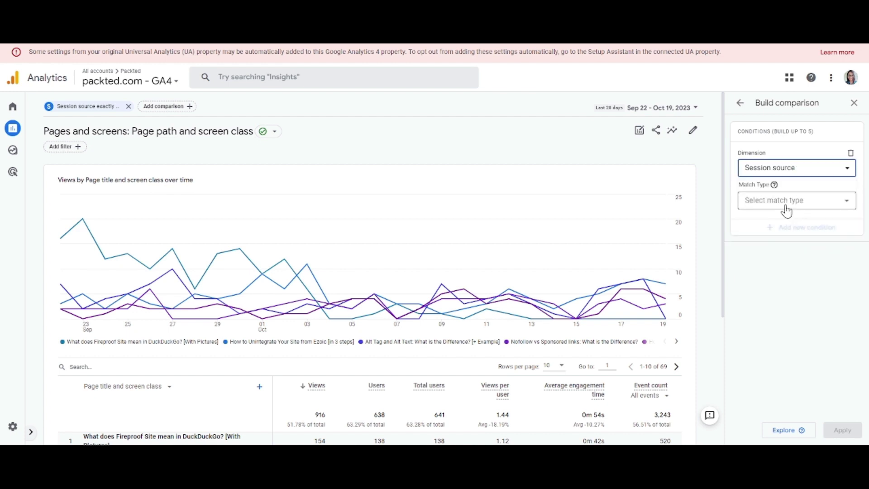
# Step: Set the second comparison to does not exactly match google, apply it, and review each page's rows for both comparisons
pyautogui.click(786, 208)
pyautogui.click(794, 267)
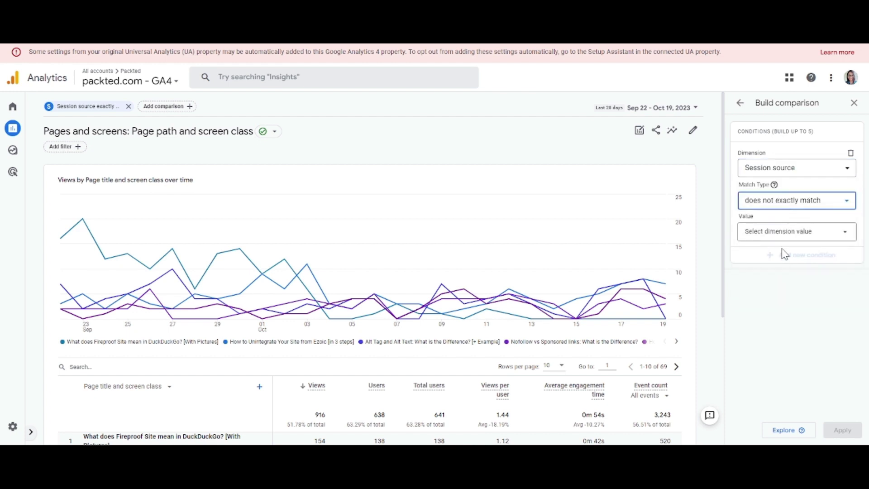
pyautogui.click(783, 234)
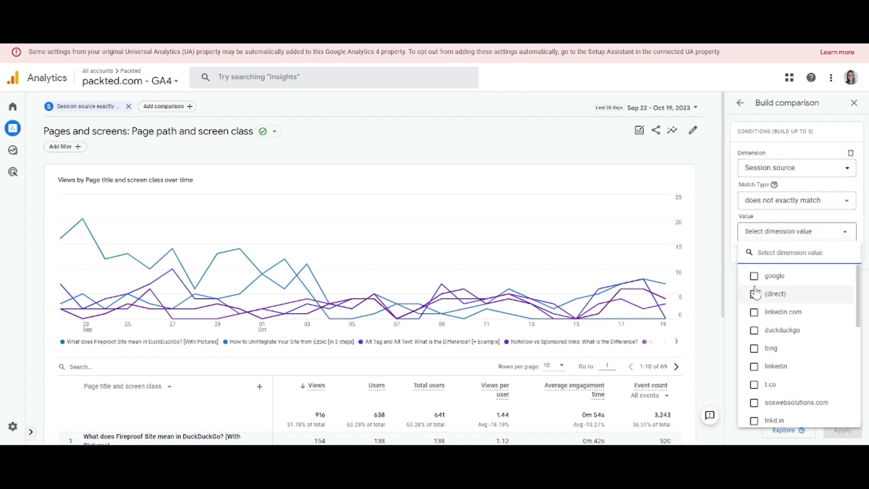
pyautogui.click(754, 277)
pyautogui.click(734, 335)
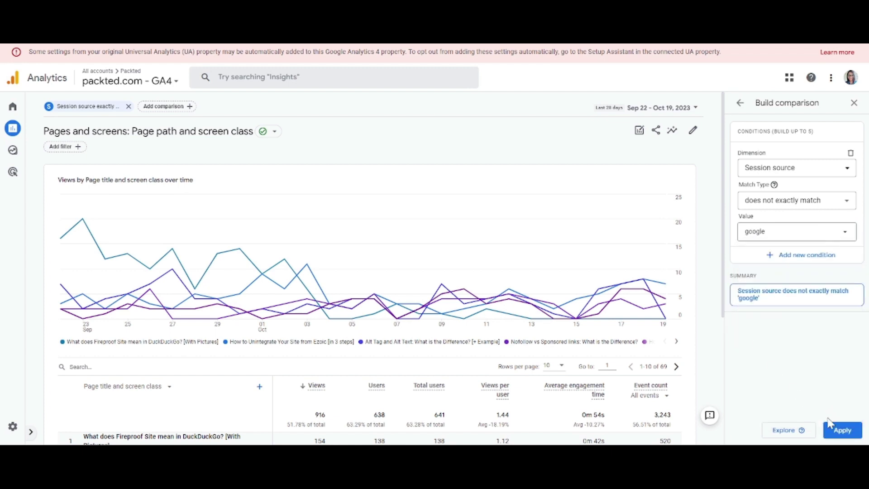
pyautogui.click(832, 433)
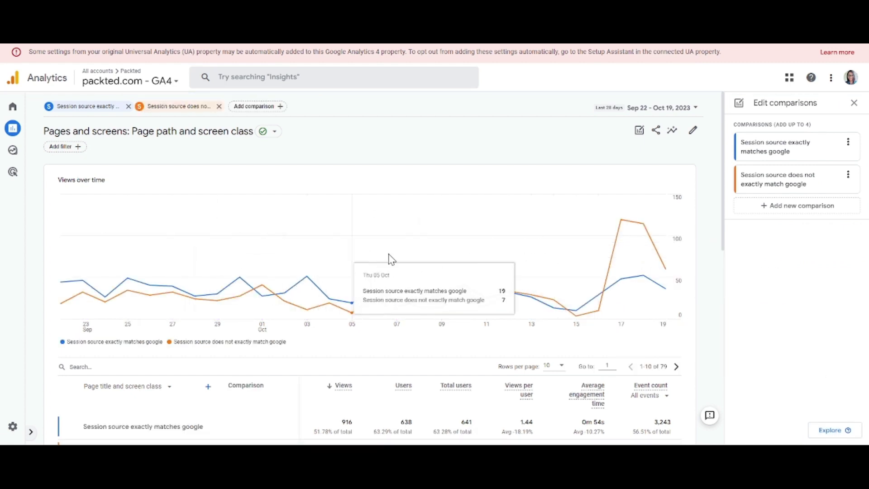
pyautogui.scroll(-5, 112, 281)
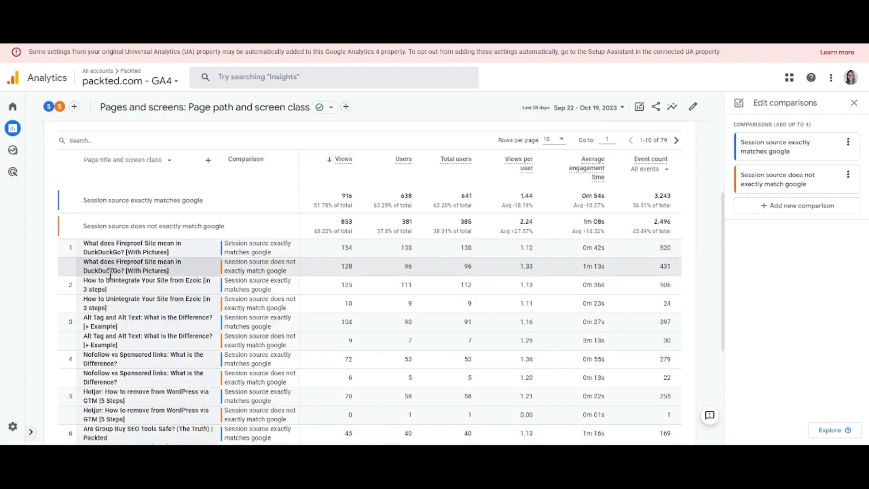
pyautogui.scroll(-5, 102, 297)
pyautogui.scroll(5, 110, 312)
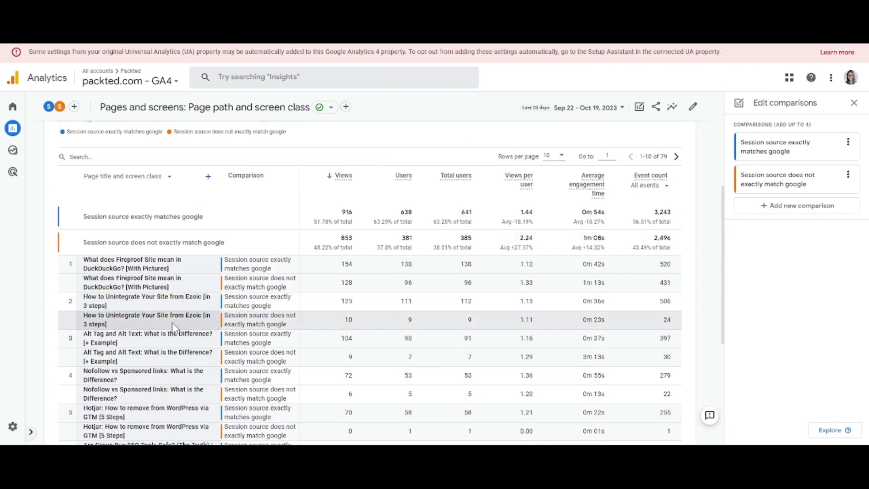
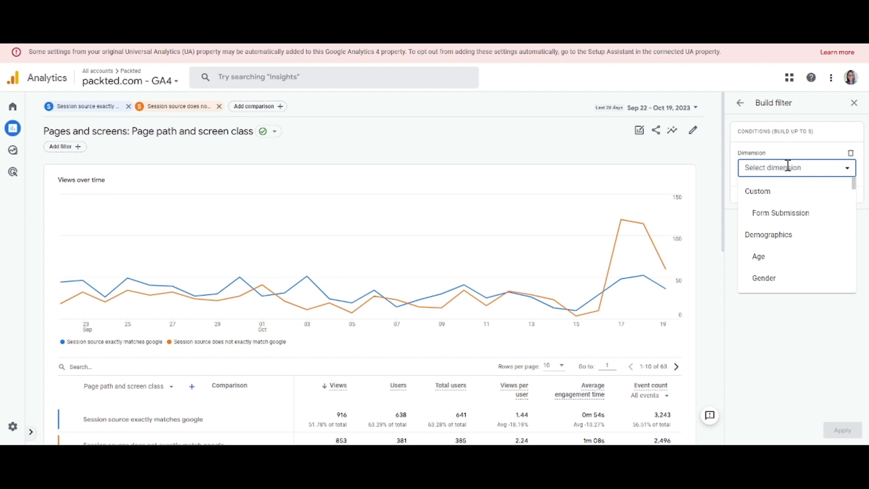
# Step: Build a report filter where Page path and screen class contains /seo-hub/ and apply it
pyautogui.write('page d')
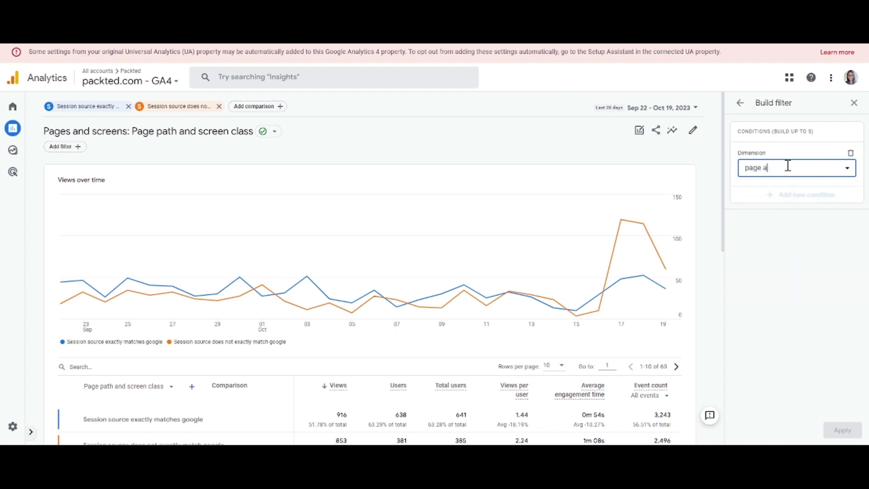
pyautogui.press('BackSpace')
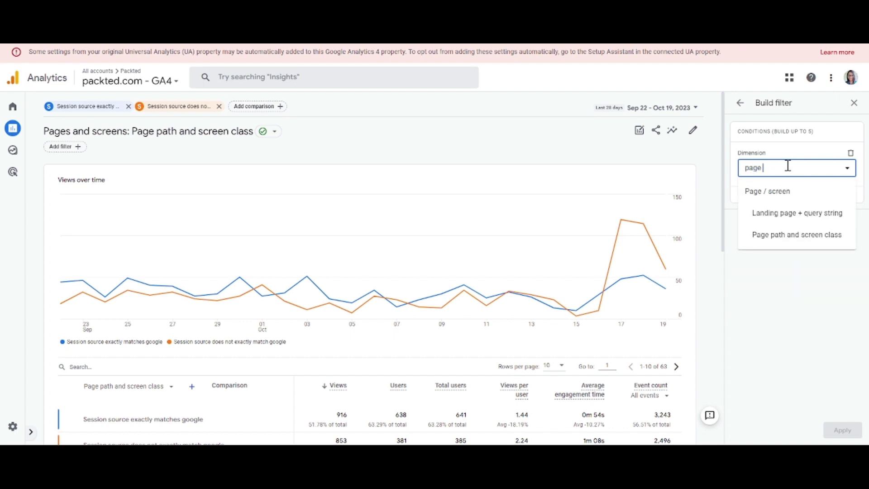
pyautogui.click(788, 237)
pyautogui.click(785, 209)
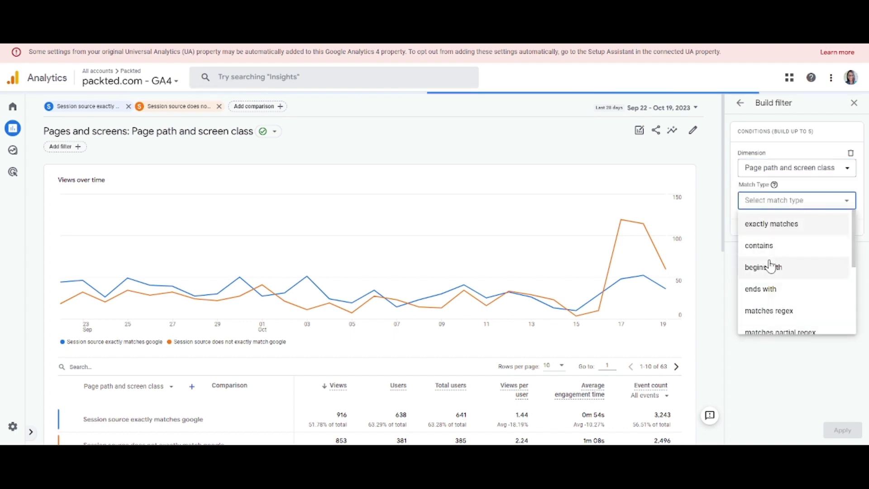
pyautogui.click(772, 246)
pyautogui.click(775, 234)
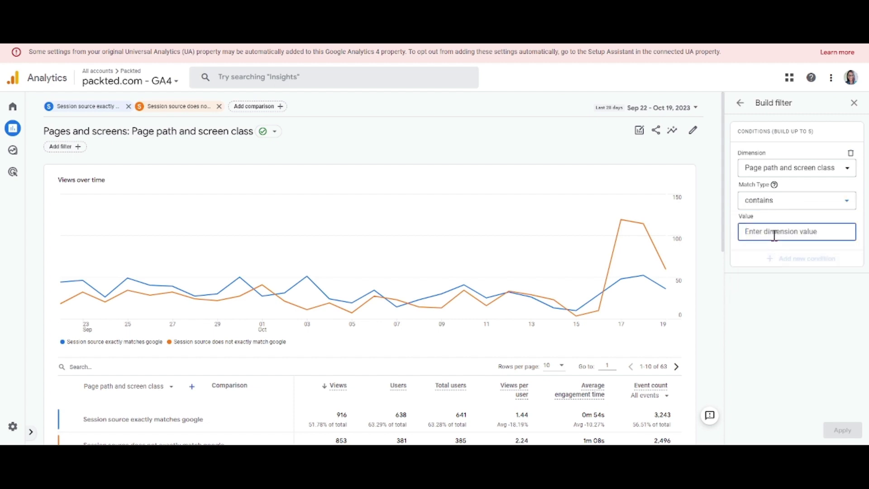
pyautogui.write('/')
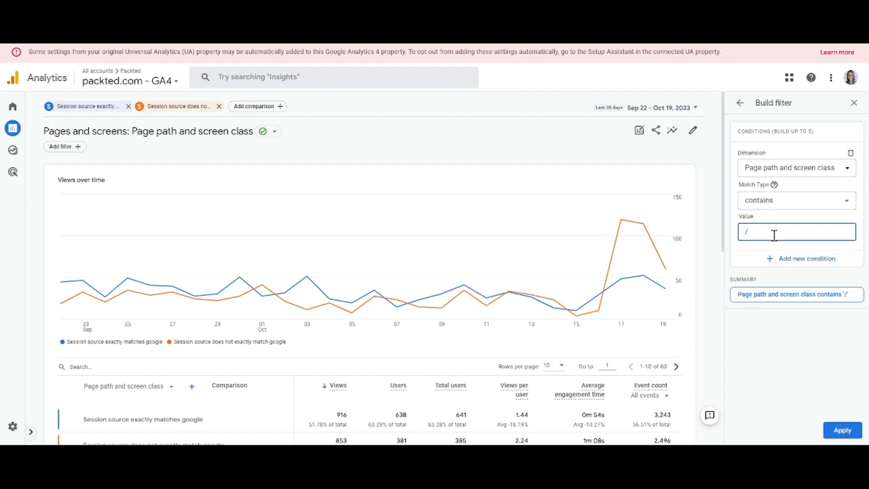
pyautogui.write('seo-hub')
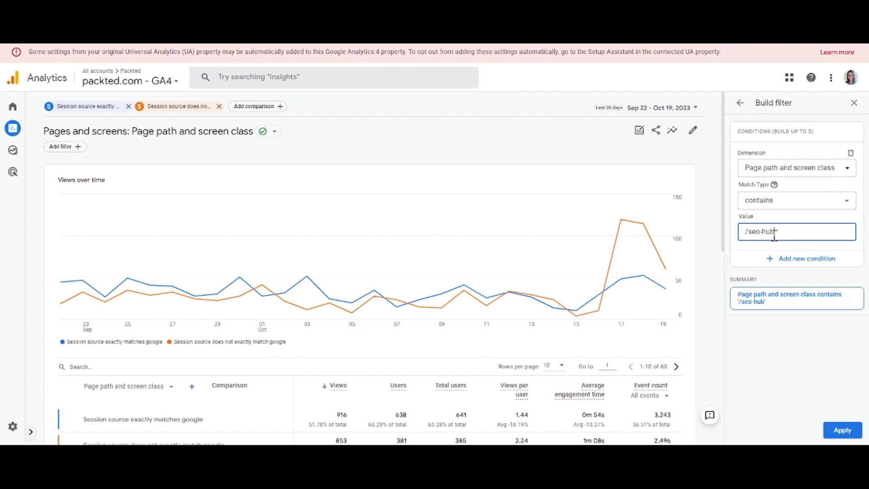
pyautogui.write('/')
pyautogui.click(850, 436)
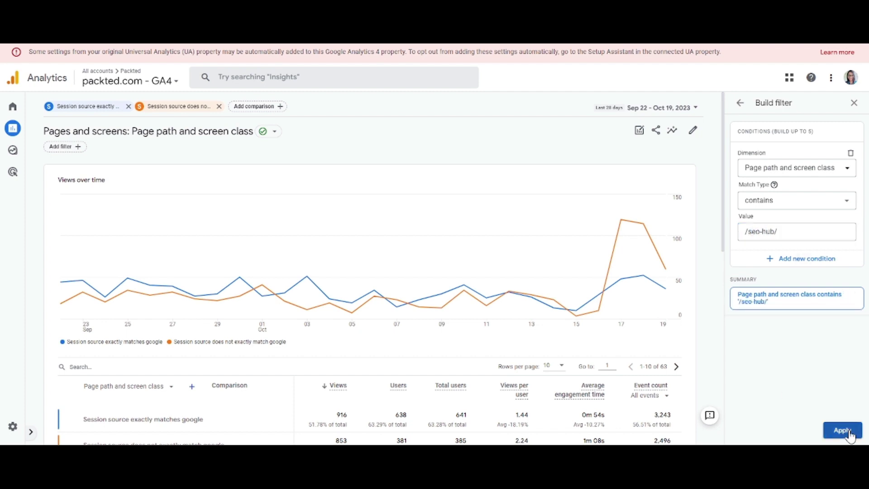
# Step: Examine the views-over-time chart and the google versus non-google rows for the filtered /seo-hub/ pages
pyautogui.scroll(-5, 323, 279)
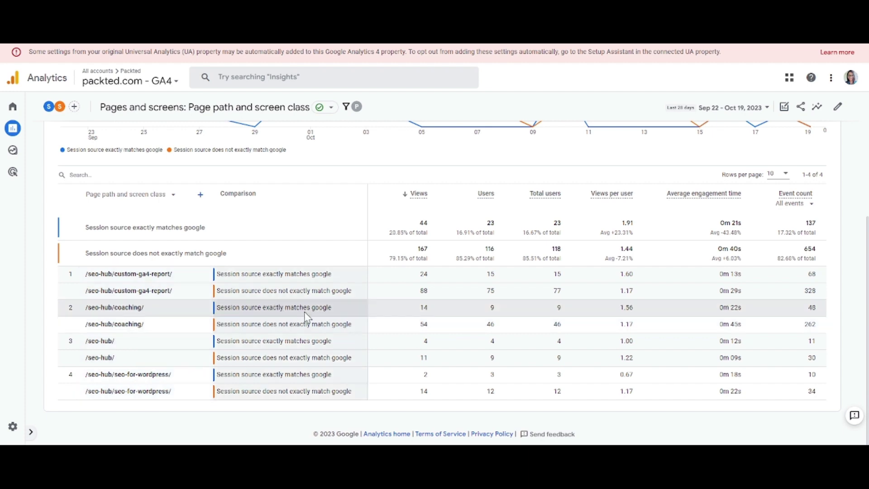
pyautogui.scroll(5, 317, 271)
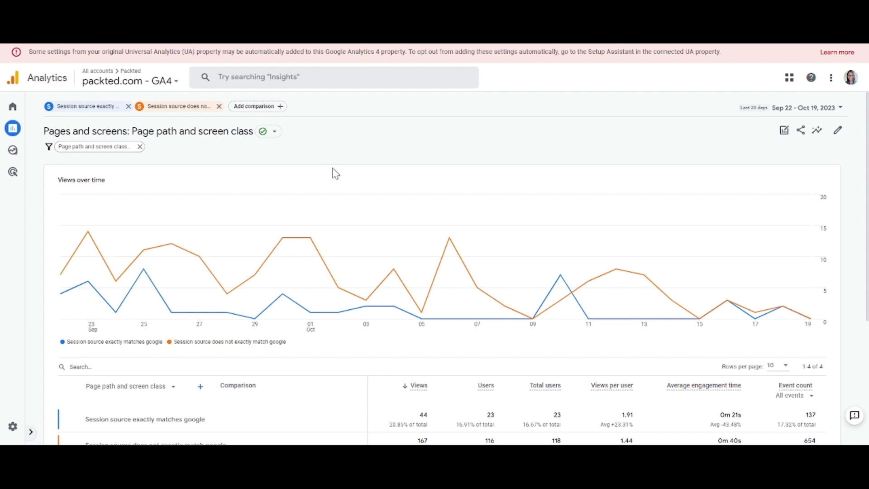
pyautogui.scroll(-5, 335, 174)
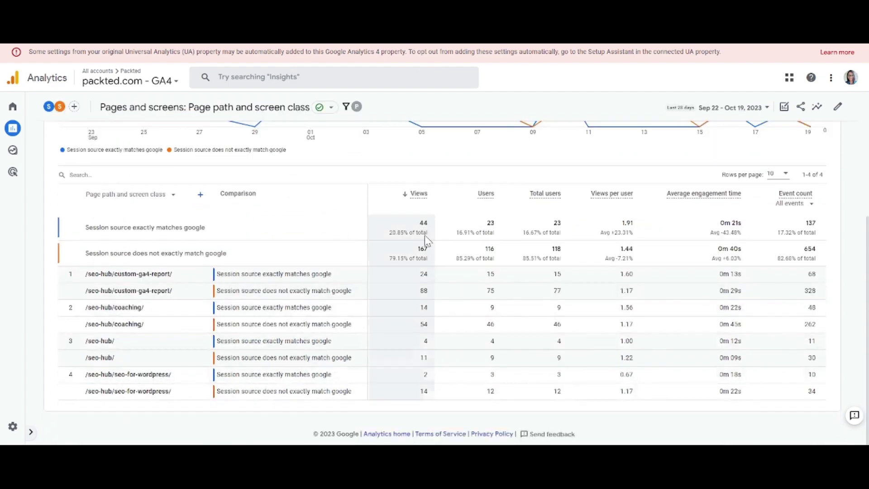
pyautogui.scroll(5, 399, 258)
pyautogui.scroll(1, 388, 269)
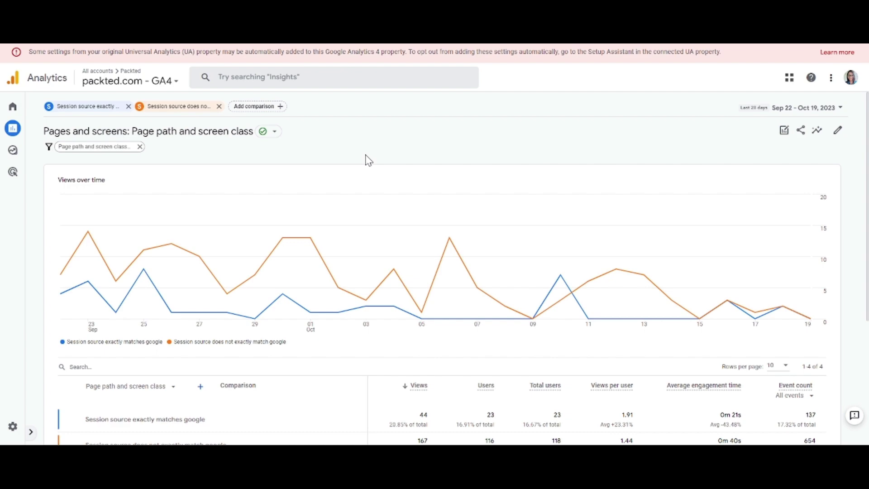
pyautogui.scroll(-4, 317, 203)
pyautogui.scroll(4, 310, 253)
pyautogui.scroll(-5, 478, 229)
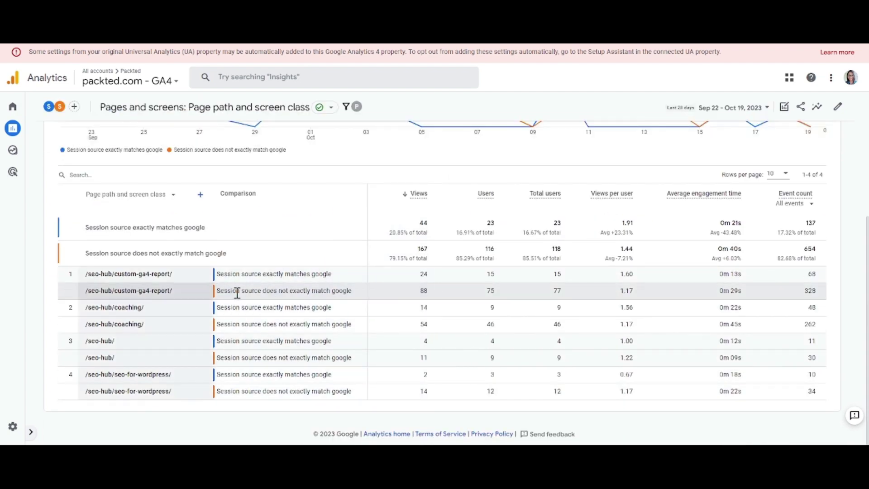
# Step: Turn on date comparison for the last 28 days against the preceding period and apply it to the report
pyautogui.scroll(5, 287, 294)
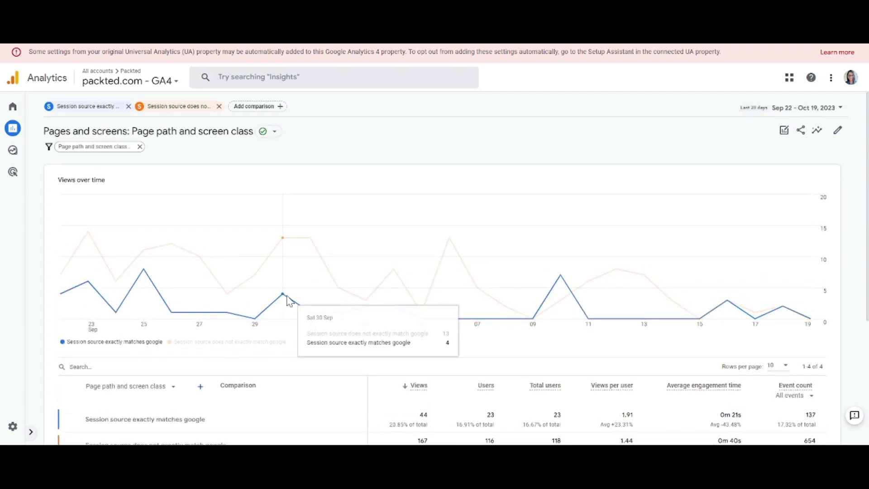
pyautogui.click(804, 115)
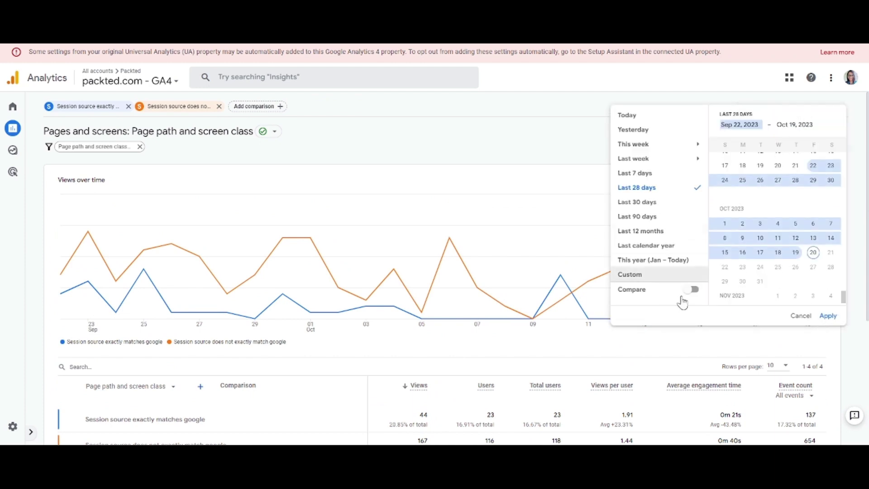
pyautogui.click(692, 287)
pyautogui.scroll(-2, 686, 271)
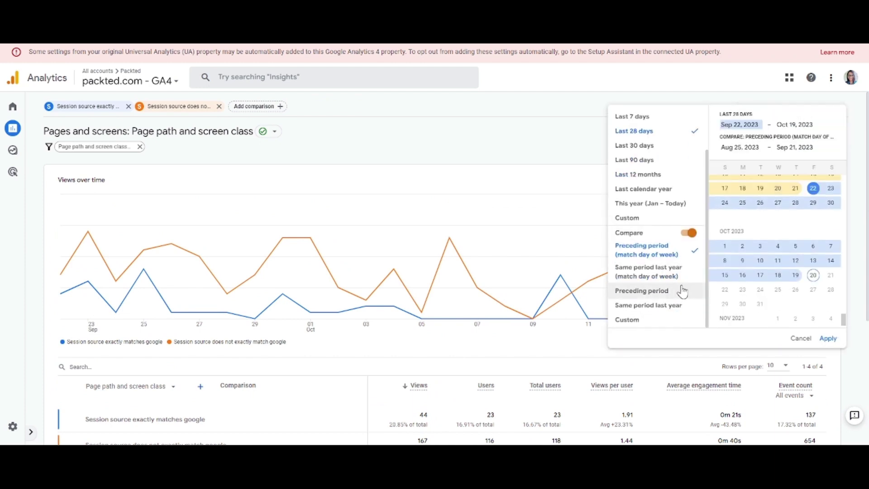
pyautogui.click(665, 291)
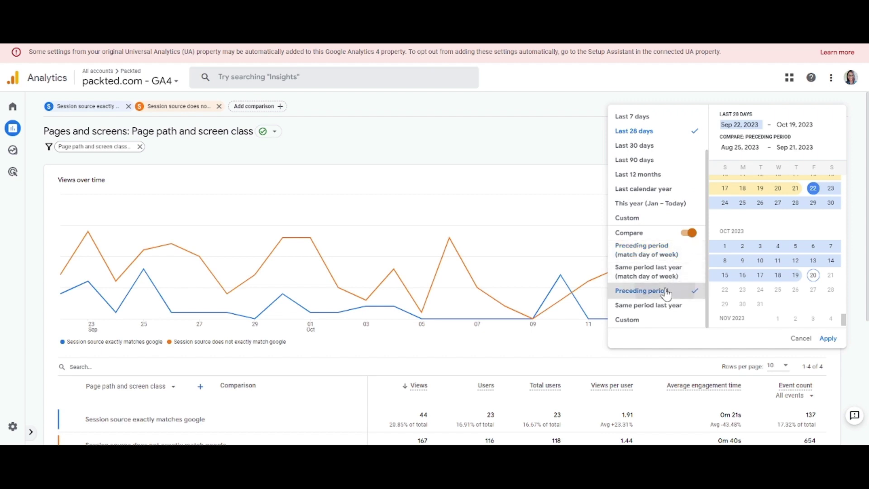
pyautogui.click(828, 339)
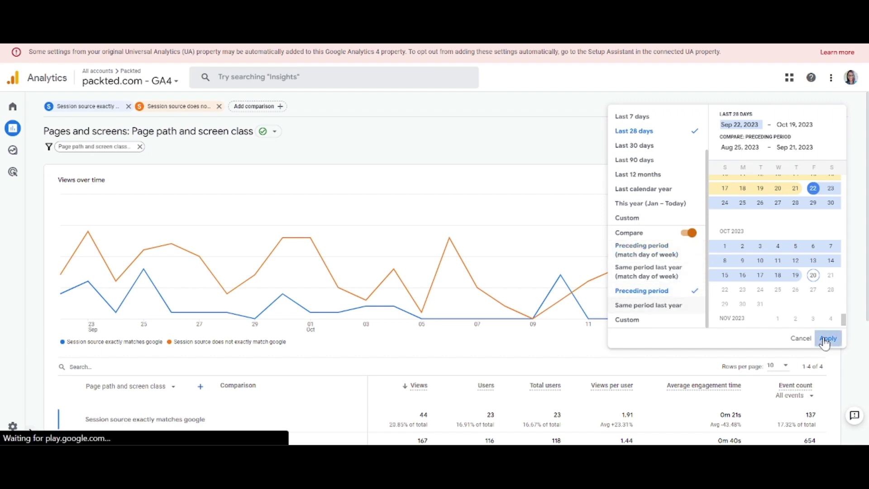
# Step: Examine each /seo-hub/ page's google and non-google rows for both periods, including the percentage change
pyautogui.scroll(-5, 519, 165)
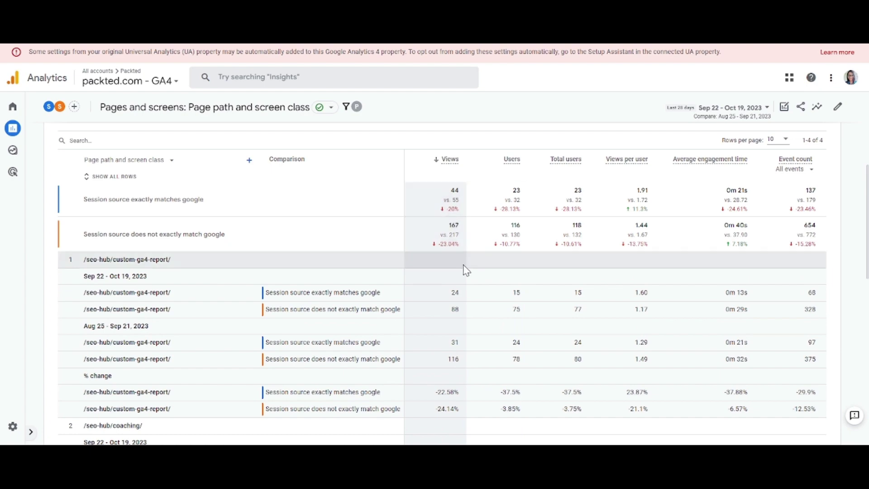
pyautogui.scroll(-5, 452, 290)
pyautogui.scroll(-6, 435, 306)
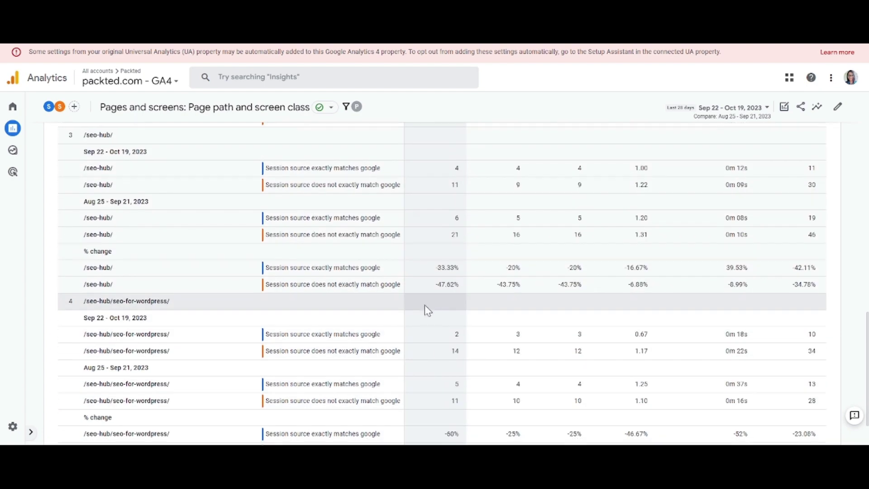
pyautogui.scroll(10, 429, 308)
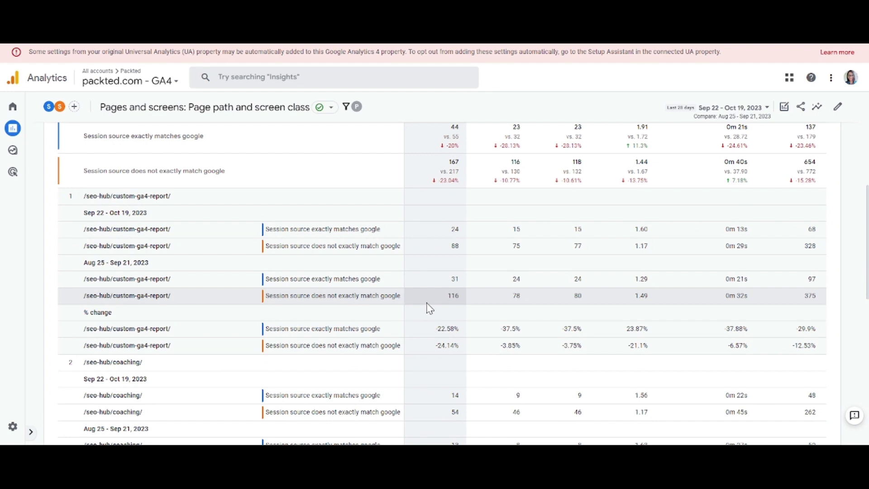
pyautogui.scroll(-5, 397, 299)
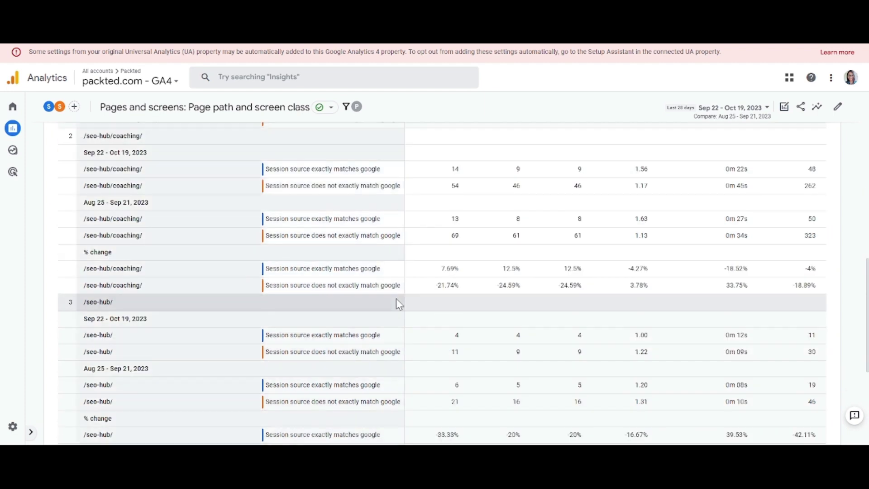